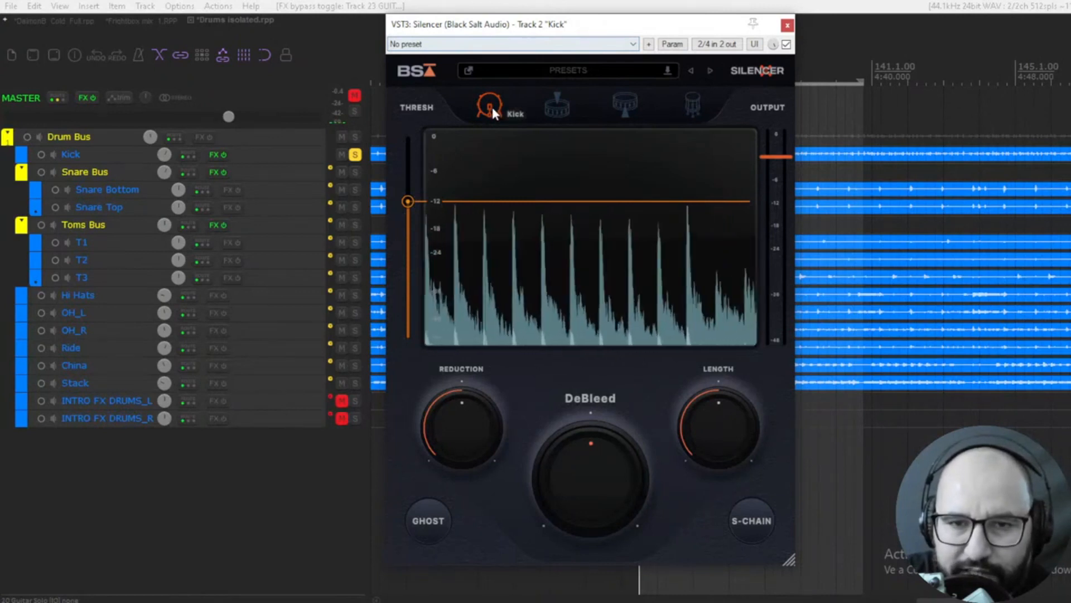
# Switch the detection mode through the three other drum types and return it to Kick
pyautogui.click(555, 111)
pyautogui.click(623, 107)
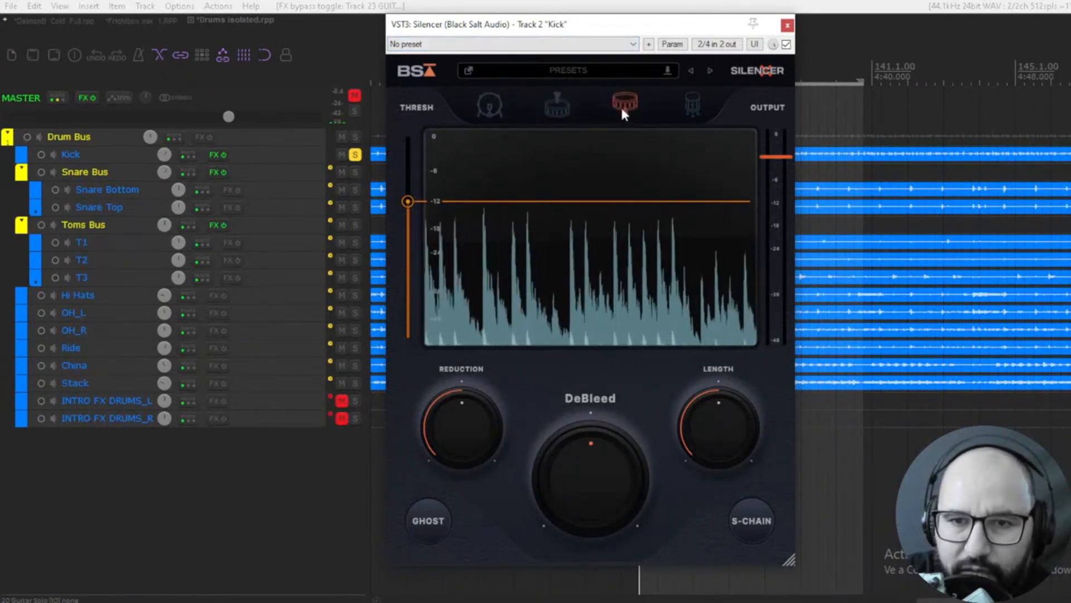
pyautogui.click(691, 109)
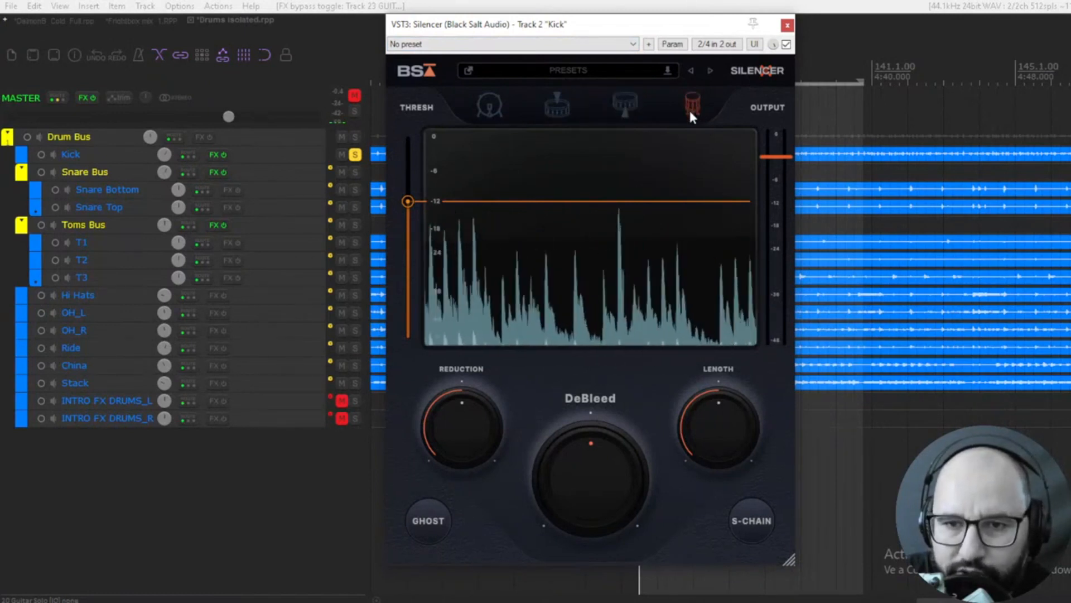
pyautogui.click(494, 102)
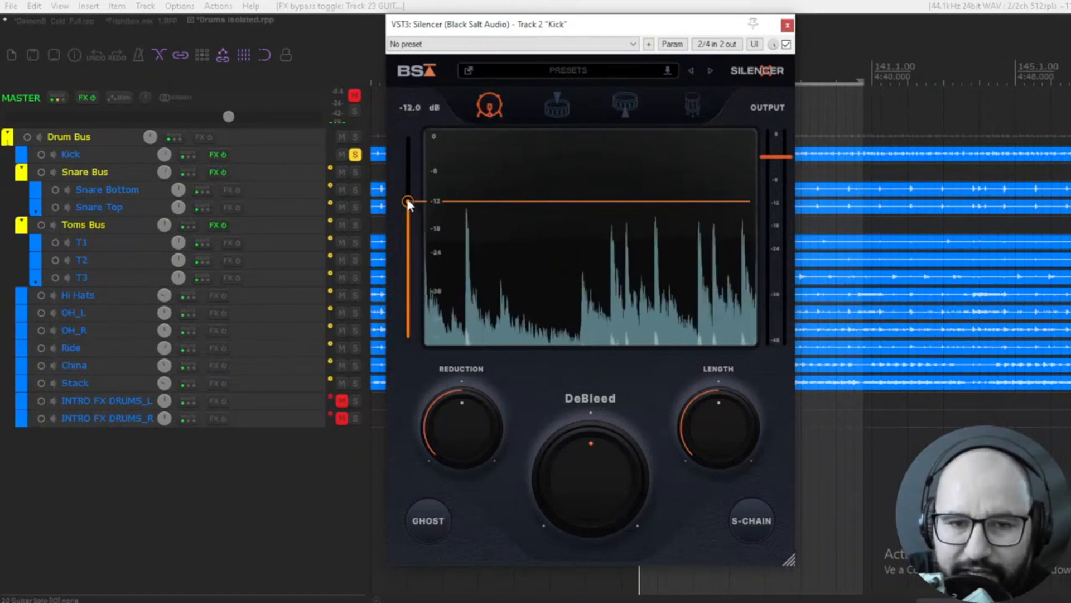
# Lower the threshold on the kick to about -27.04 dB
pyautogui.moveTo(407, 201); pyautogui.dragTo(406, 269)
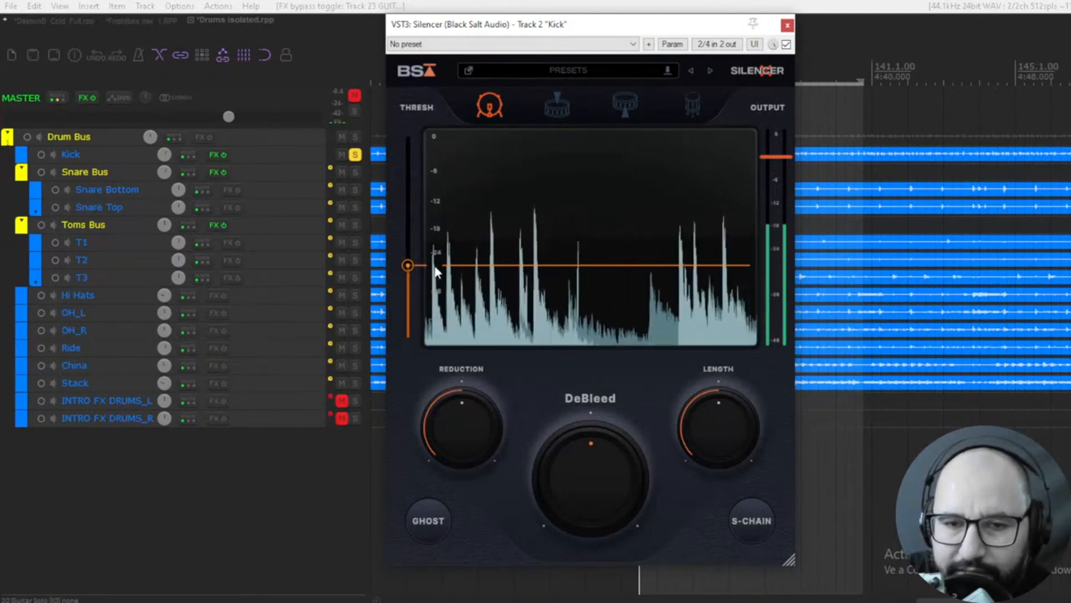
pyautogui.moveTo(408, 266); pyautogui.dragTo(408, 269)
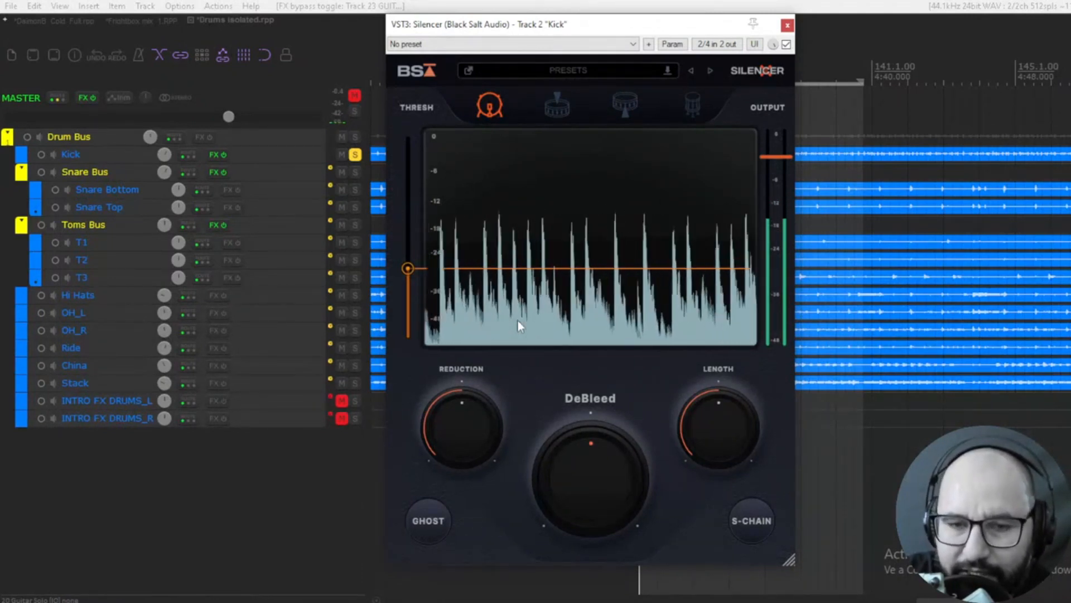
pyautogui.moveTo(408, 269)
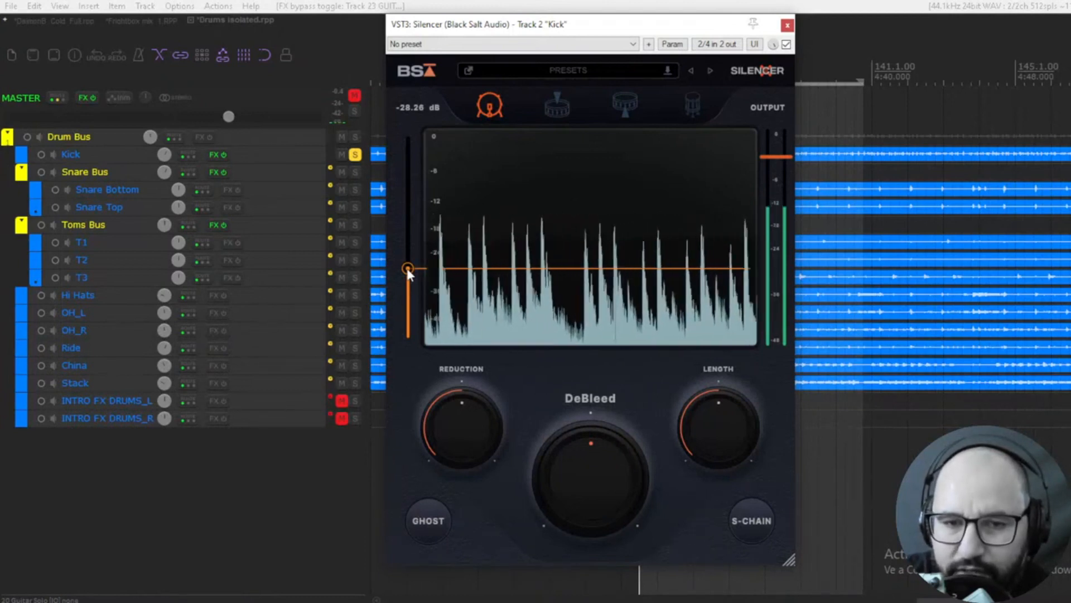
pyautogui.moveTo(407, 270); pyautogui.dragTo(411, 266)
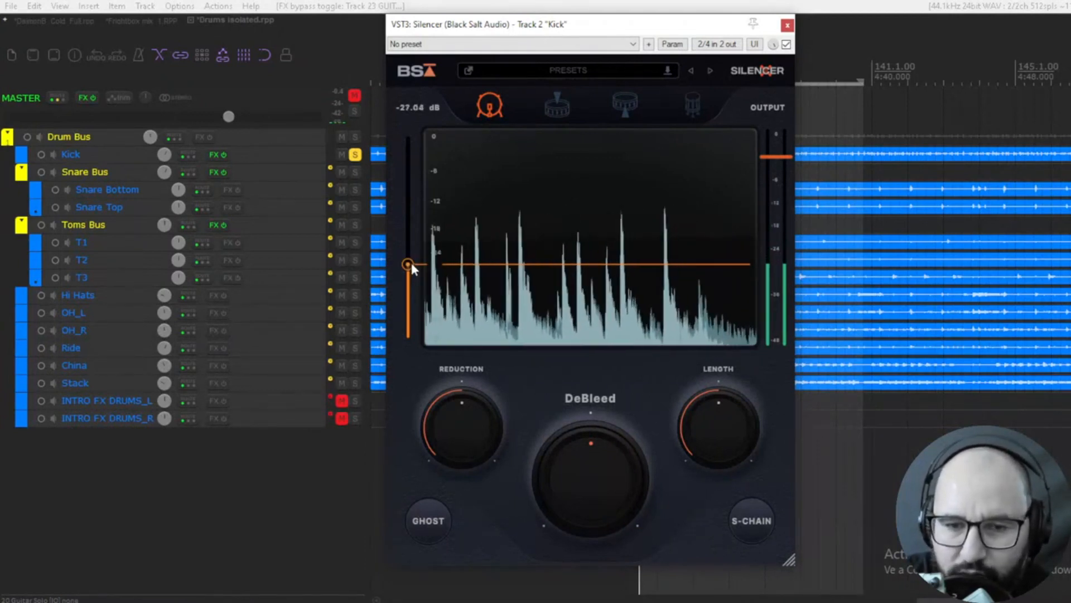
# Try the Reduction control, raise DeBleed to 28%, and reset DeBleed to 0%
pyautogui.moveTo(454, 411); pyautogui.dragTo(467, 435)
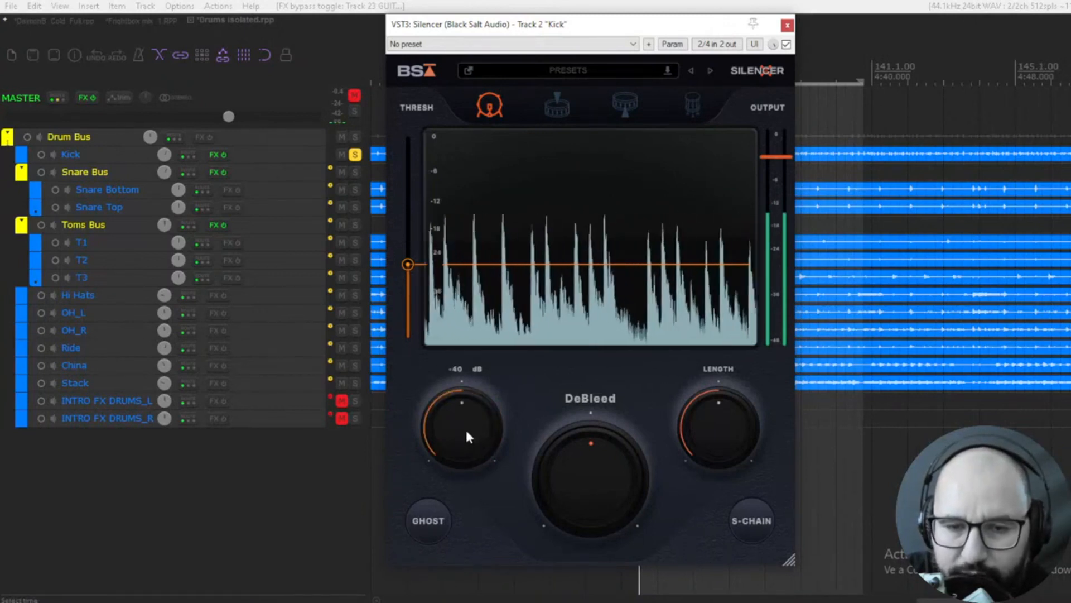
pyautogui.moveTo(562, 479)
pyautogui.mouseDown()
pyautogui.moveTo(565, 430)
pyautogui.moveTo(566, 472)
pyautogui.mouseUp()
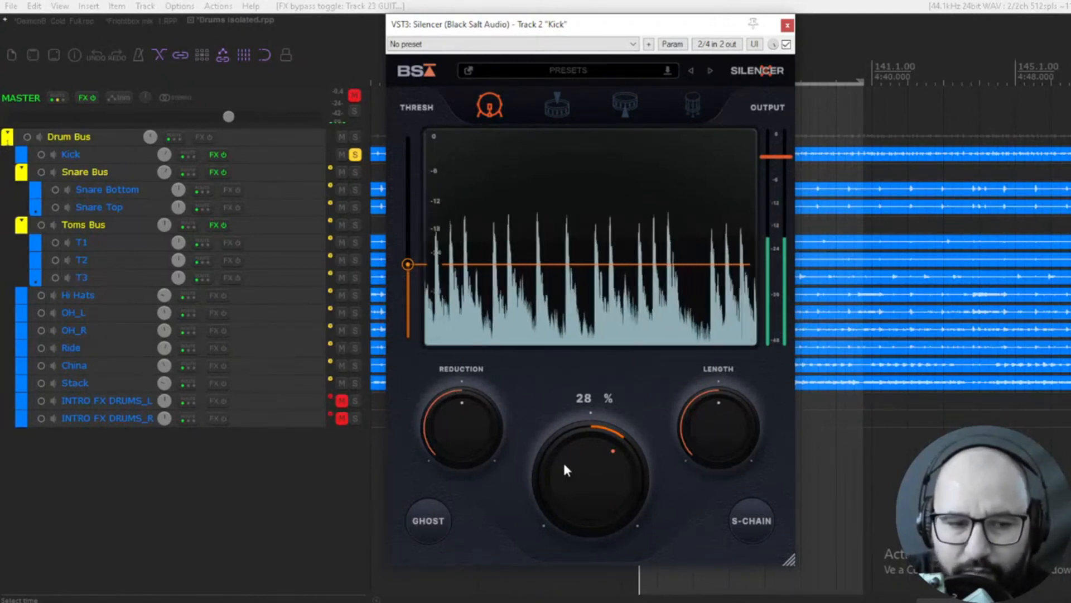
pyautogui.doubleClick(564, 461)
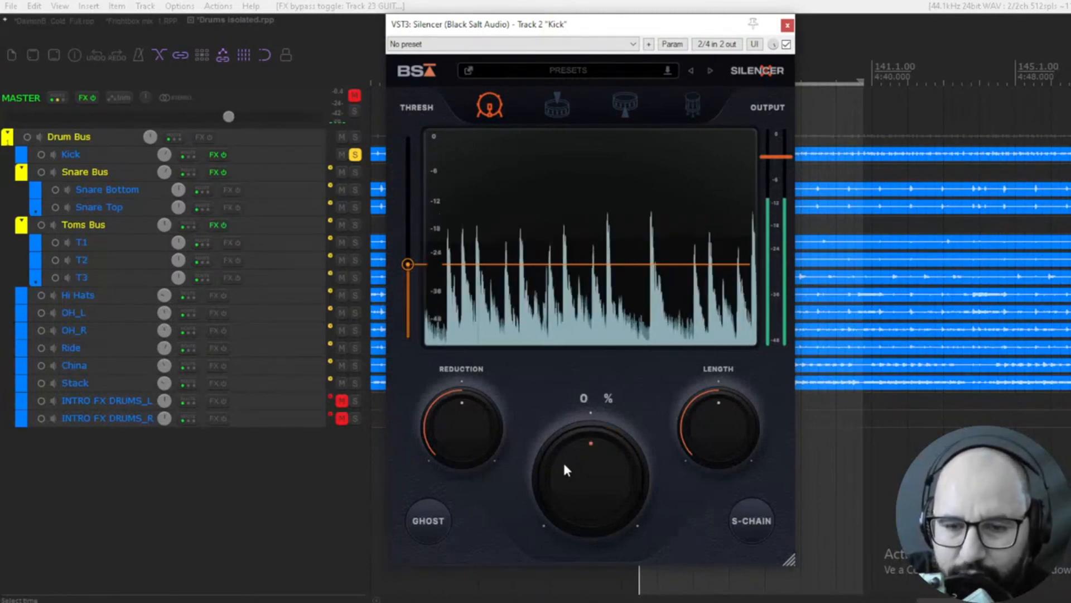
# Try a Length of about 1426 ms and reset it to 1000 ms
pyautogui.moveTo(725, 427)
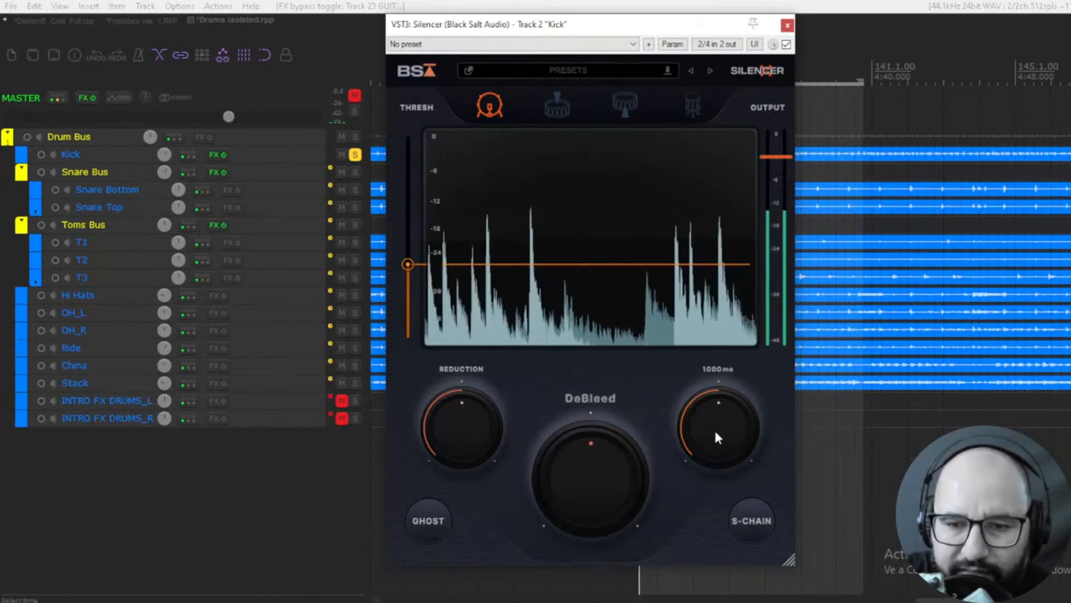
pyautogui.moveTo(714, 427); pyautogui.dragTo(717, 406)
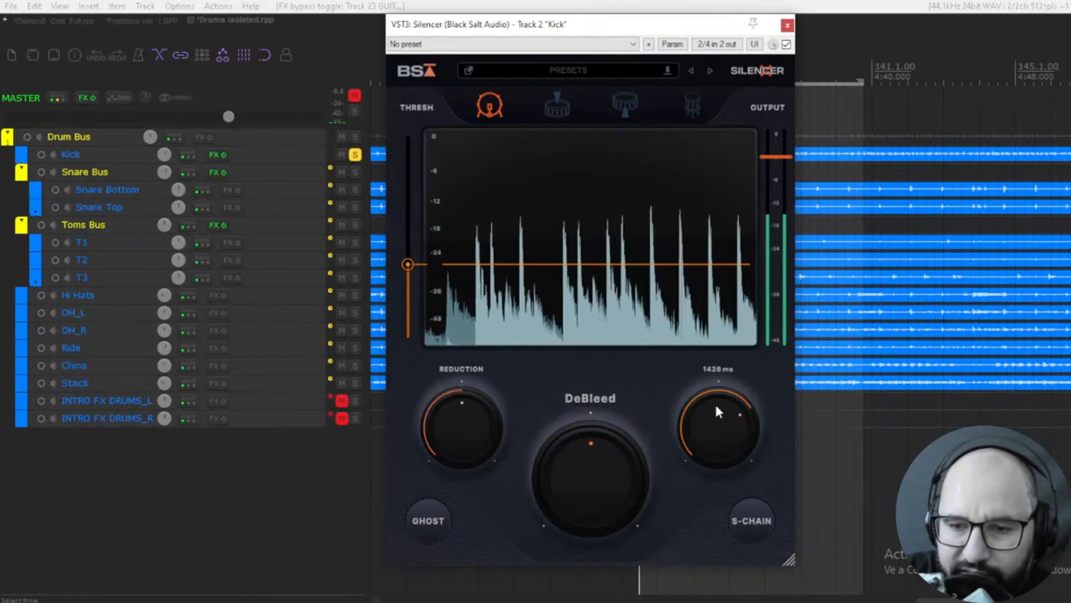
pyautogui.doubleClick(717, 411)
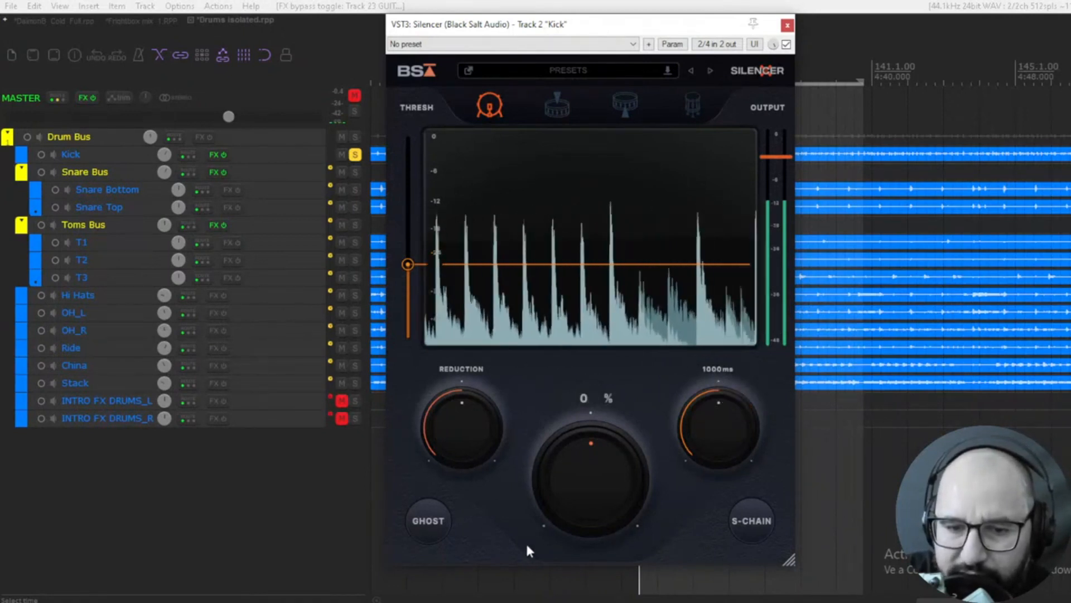
# Switch the Ghost option on and off again, and check the output level control
pyautogui.click(433, 521)
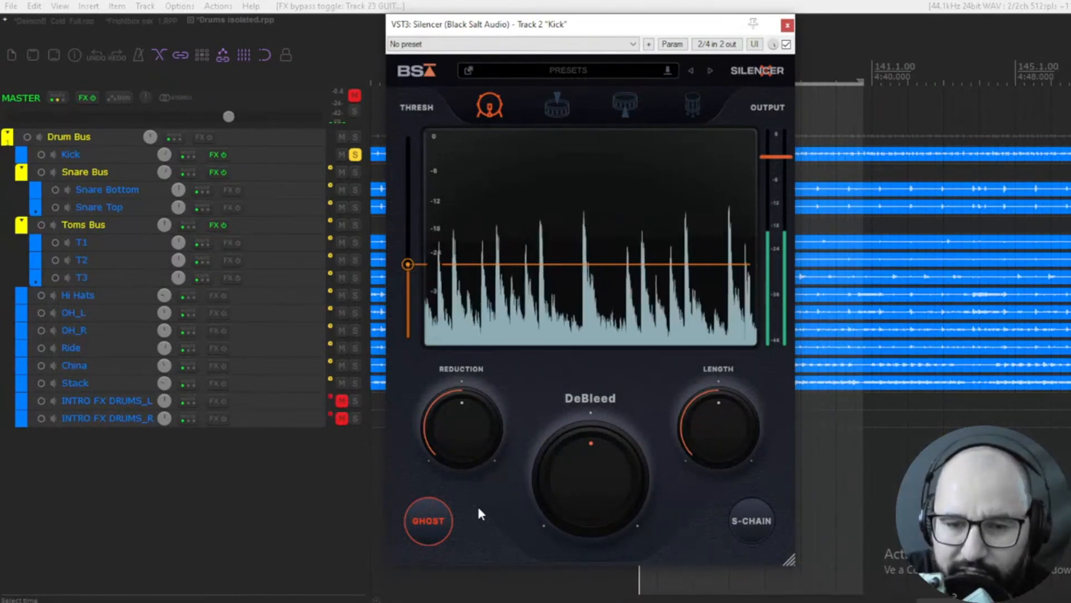
pyautogui.click(430, 520)
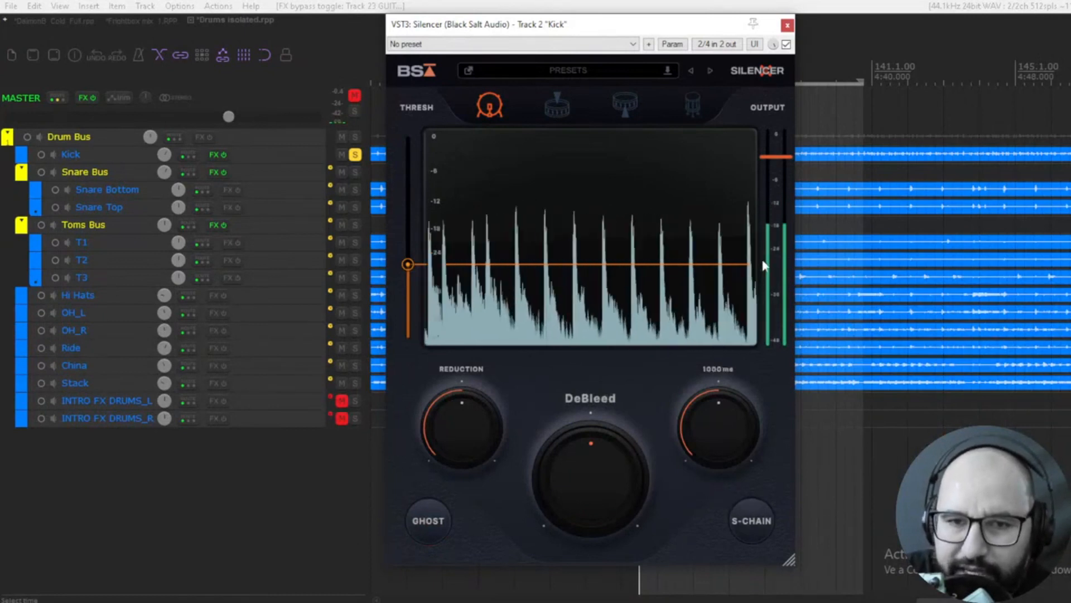
pyautogui.moveTo(776, 159)
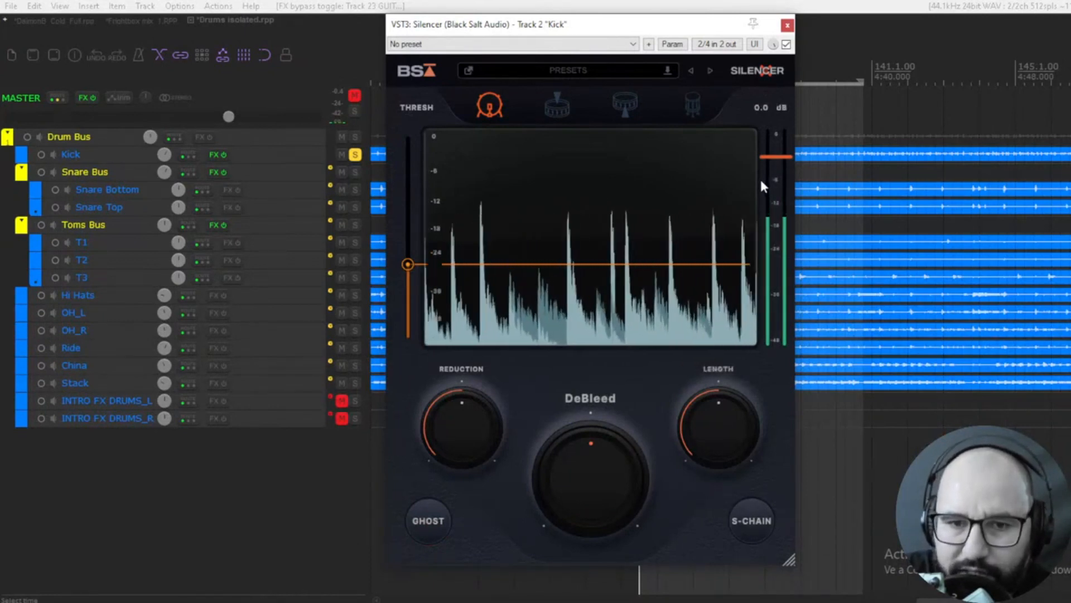
# Compare the kick at the minimum threshold and with the plugin bypassed, and set the threshold to -27.24 dB
pyautogui.moveTo(408, 265); pyautogui.dragTo(404, 362)
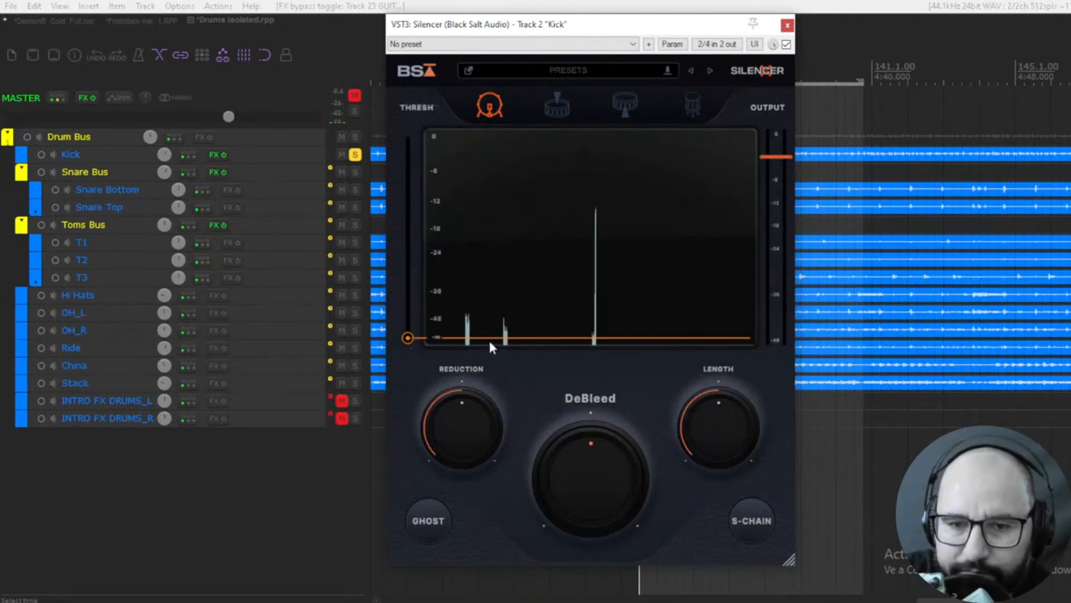
pyautogui.click(356, 93)
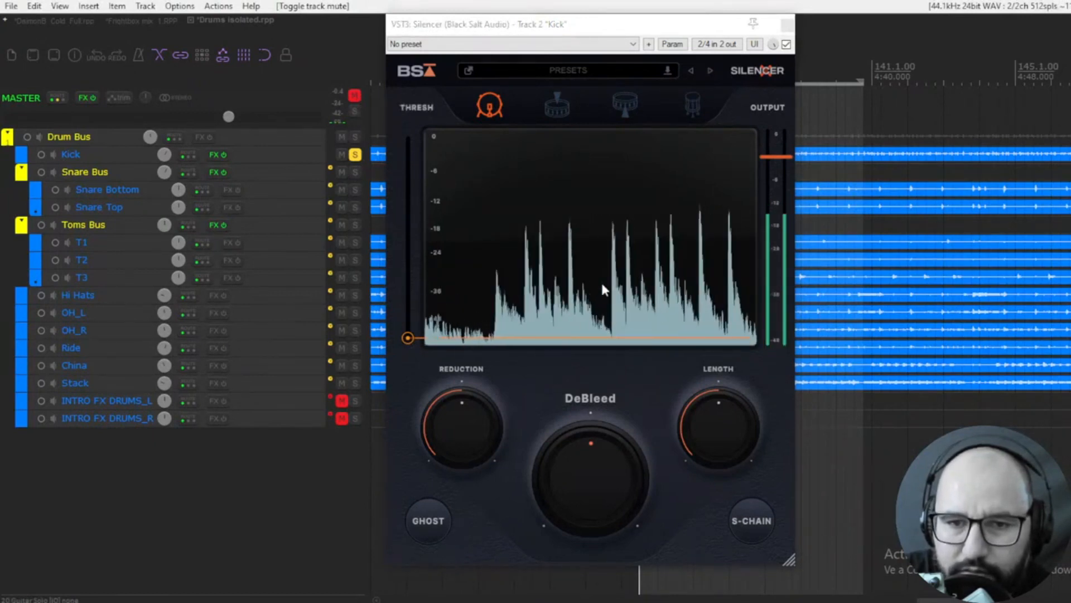
pyautogui.click(786, 44)
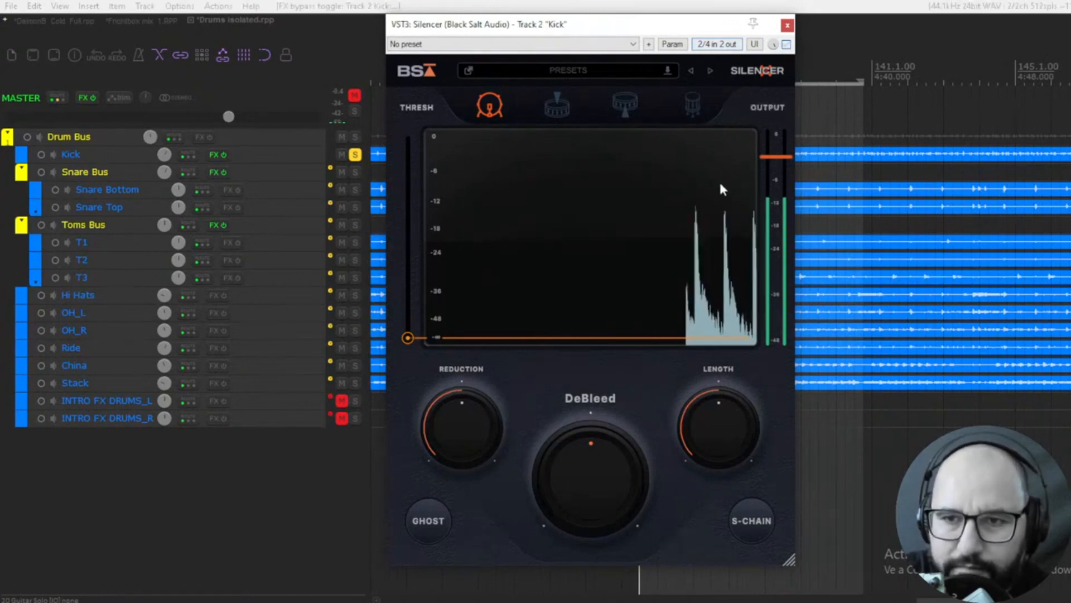
pyautogui.moveTo(409, 338); pyautogui.dragTo(407, 267)
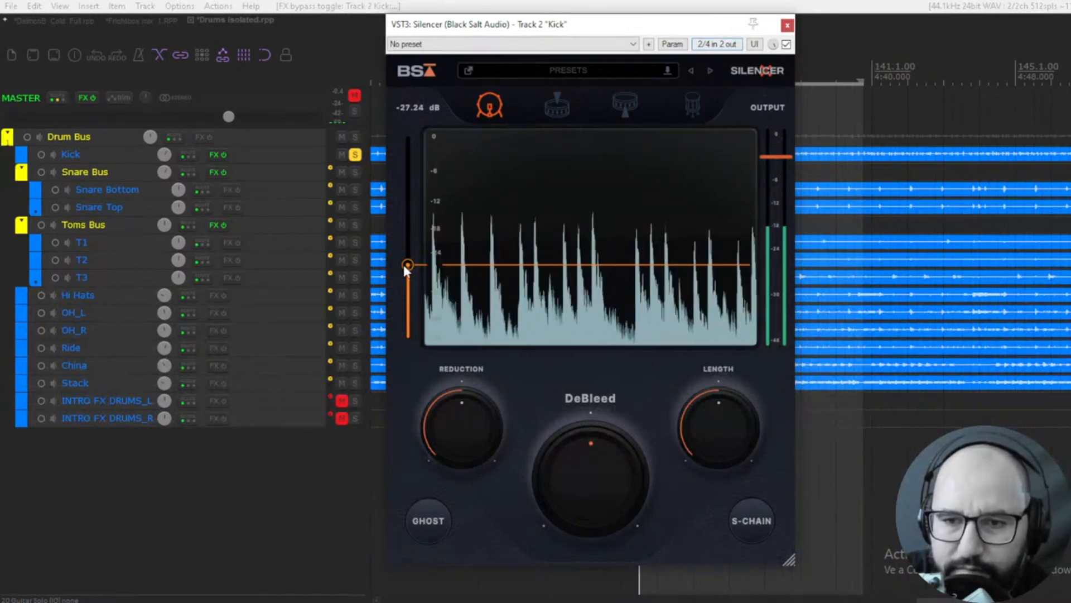
# Compare DeBleed at 100% and -100% on the kick, and reset it to 0%
pyautogui.moveTo(584, 440)
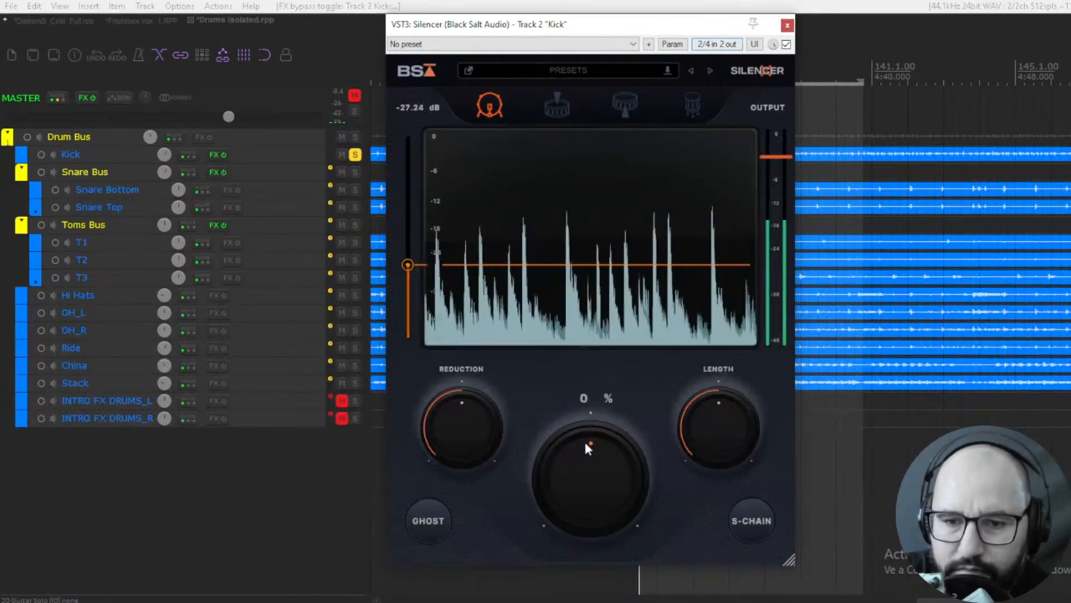
pyautogui.moveTo(574, 467); pyautogui.dragTo(575, 402)
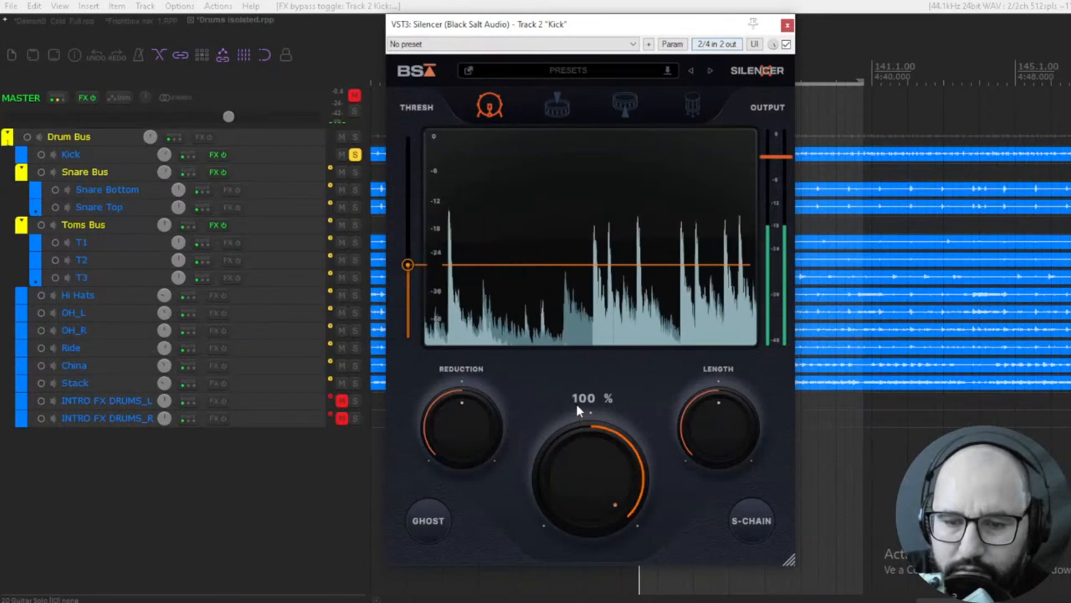
pyautogui.moveTo(573, 450); pyautogui.dragTo(556, 552)
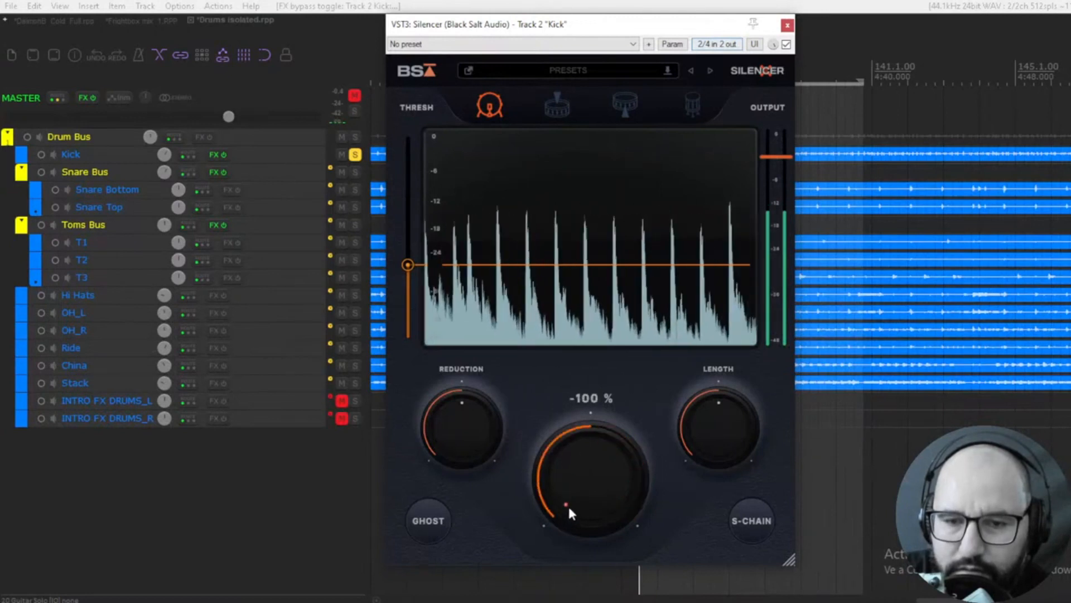
pyautogui.moveTo(570, 462); pyautogui.dragTo(574, 374)
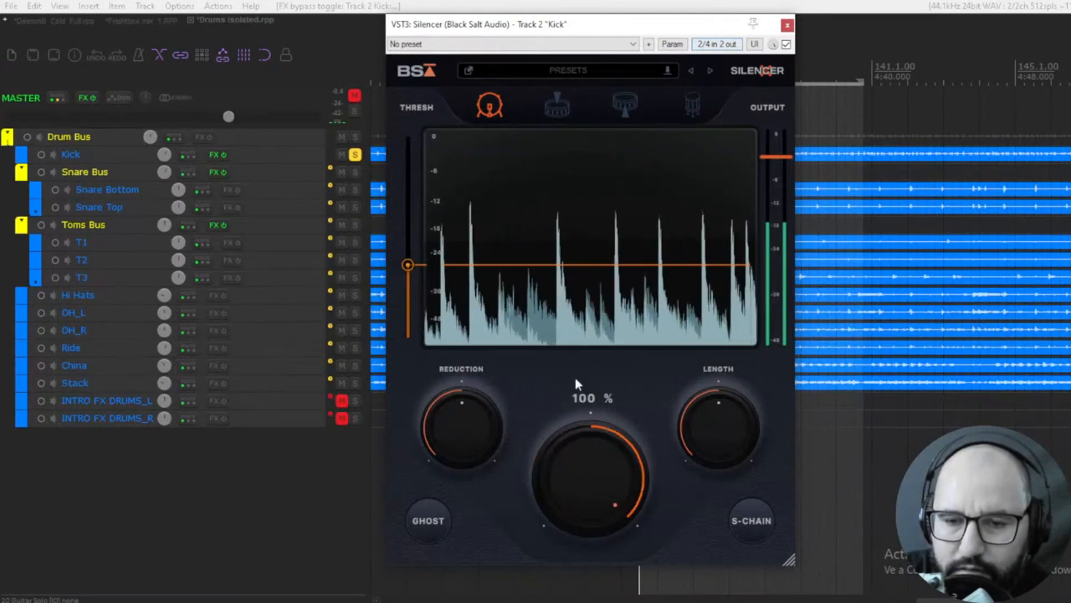
pyautogui.doubleClick(587, 461)
pyautogui.moveTo(585, 472); pyautogui.dragTo(587, 395)
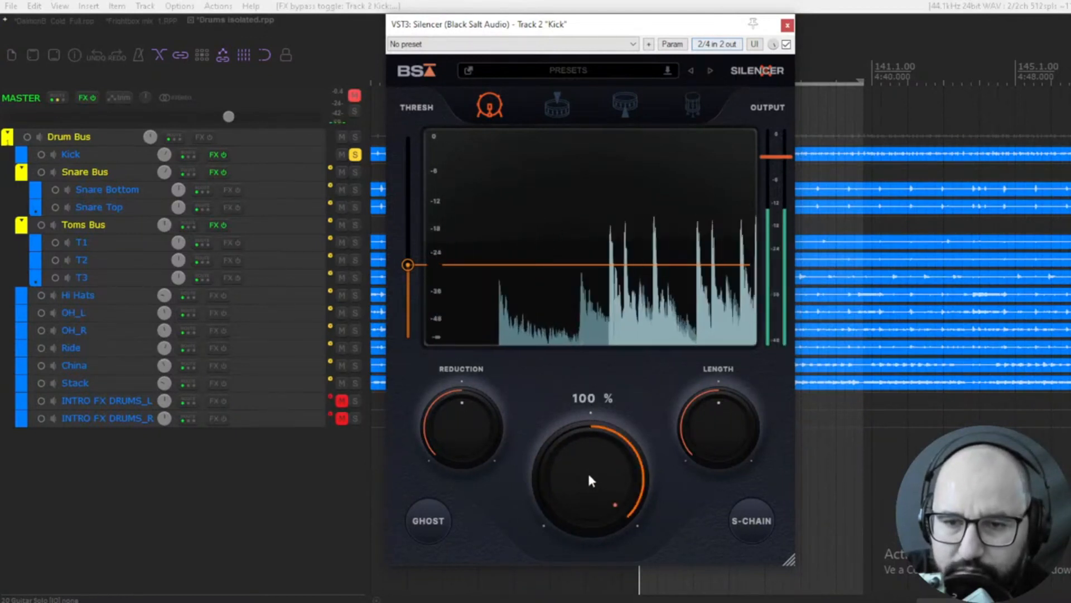
pyautogui.moveTo(588, 471); pyautogui.dragTo(588, 558)
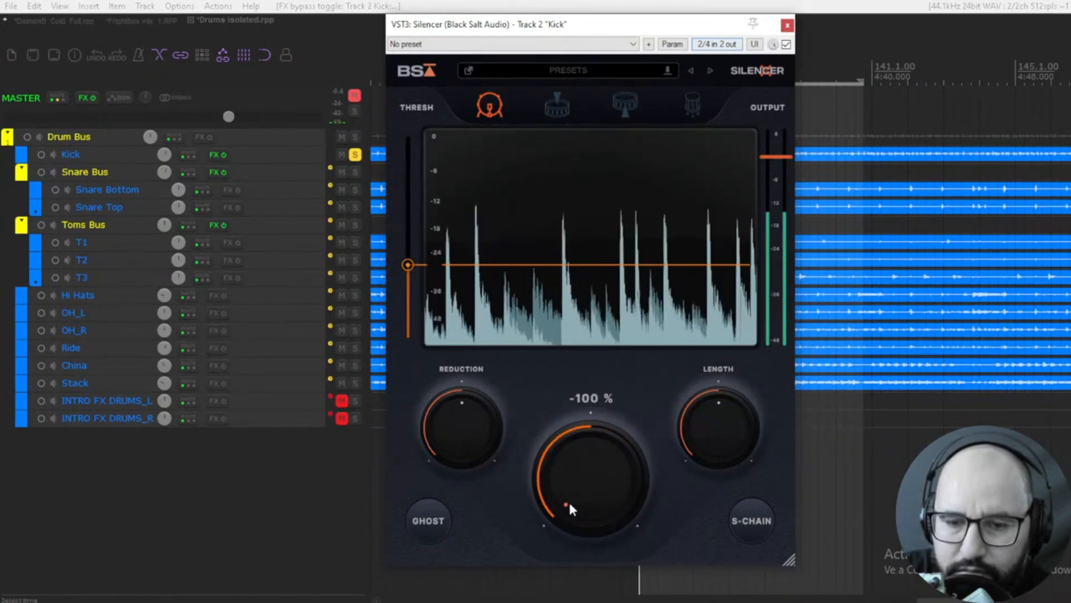
pyautogui.moveTo(568, 498); pyautogui.dragTo(575, 427)
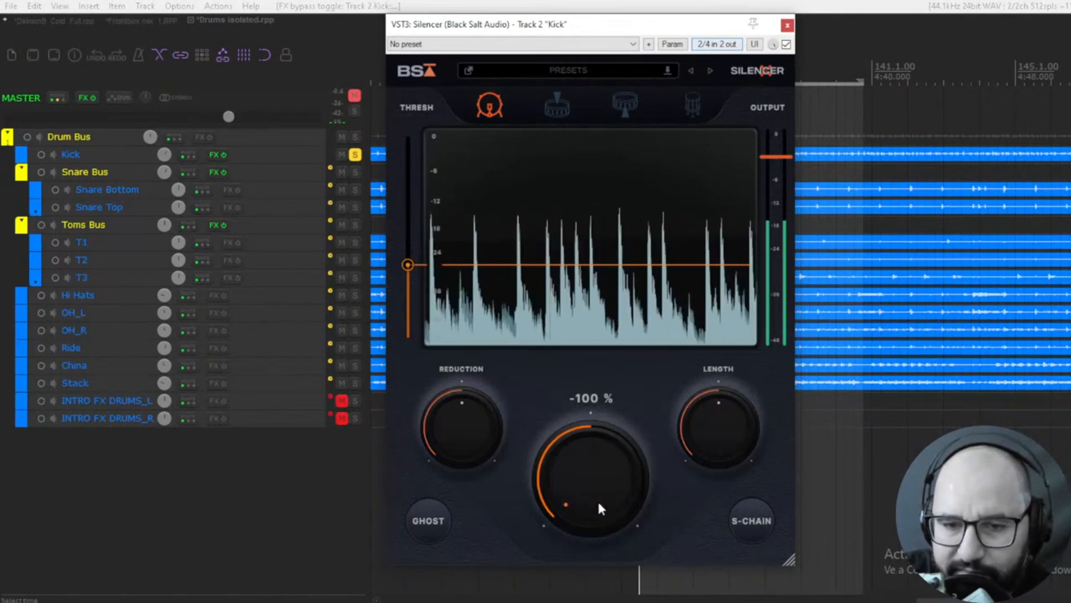
pyautogui.doubleClick(574, 499)
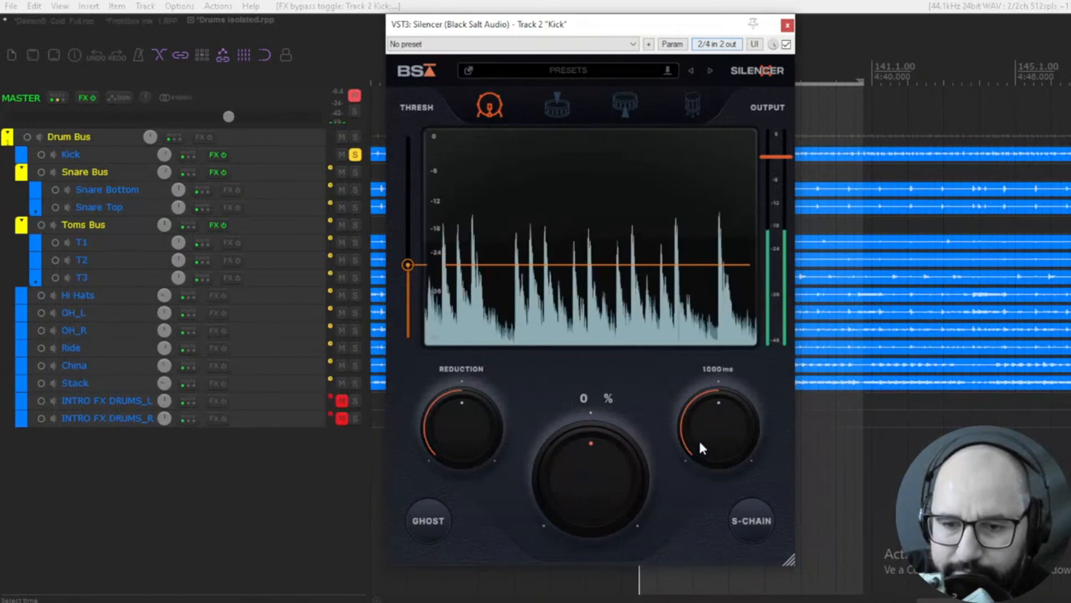
# Try a Length of about 1560 ms and a Reduction of 0 dB, restoring them to 1000 ms and -40 dB
pyautogui.moveTo(702, 446); pyautogui.dragTo(706, 376)
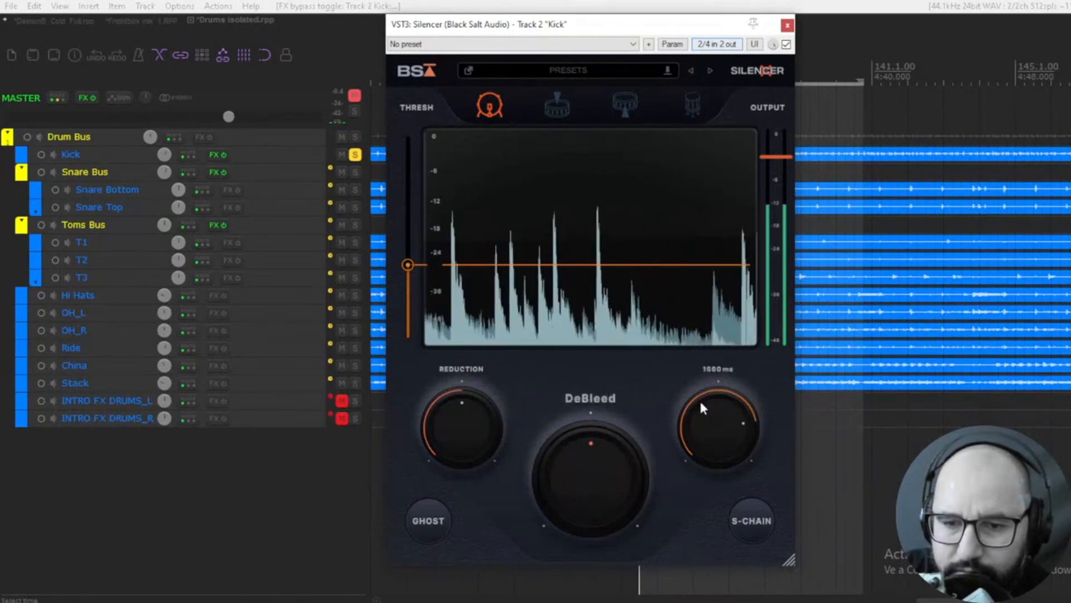
pyautogui.doubleClick(715, 438)
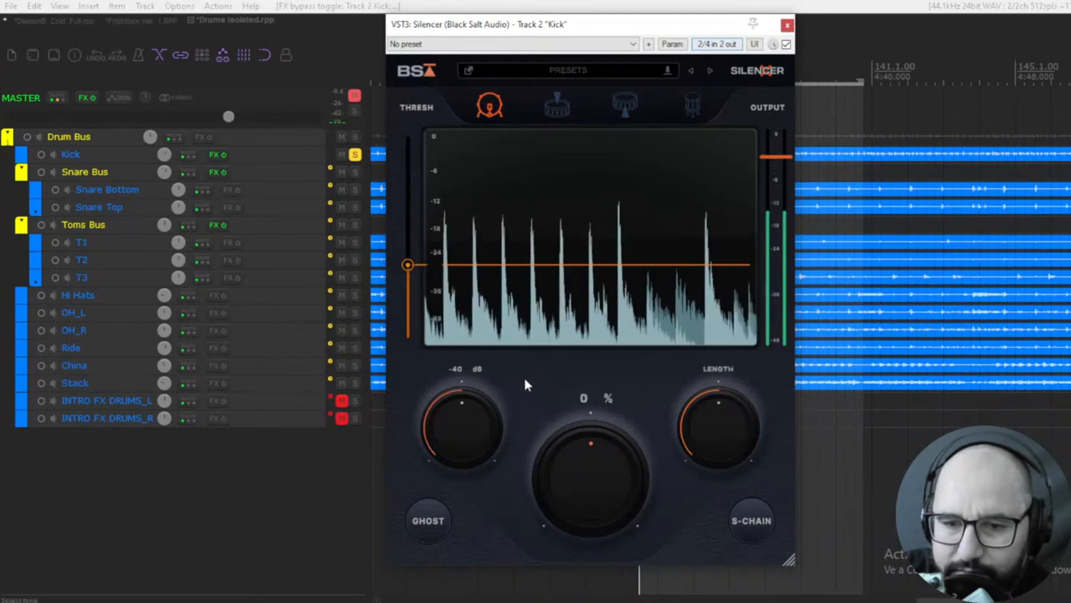
pyautogui.moveTo(447, 428); pyautogui.dragTo(463, 270)
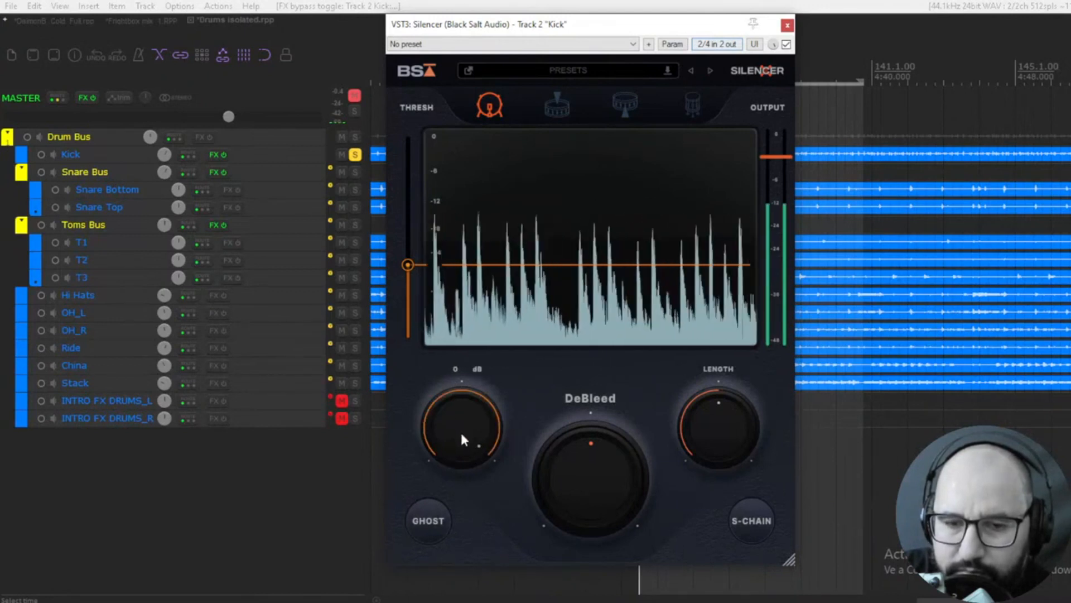
pyautogui.scroll(-8, 462, 437)
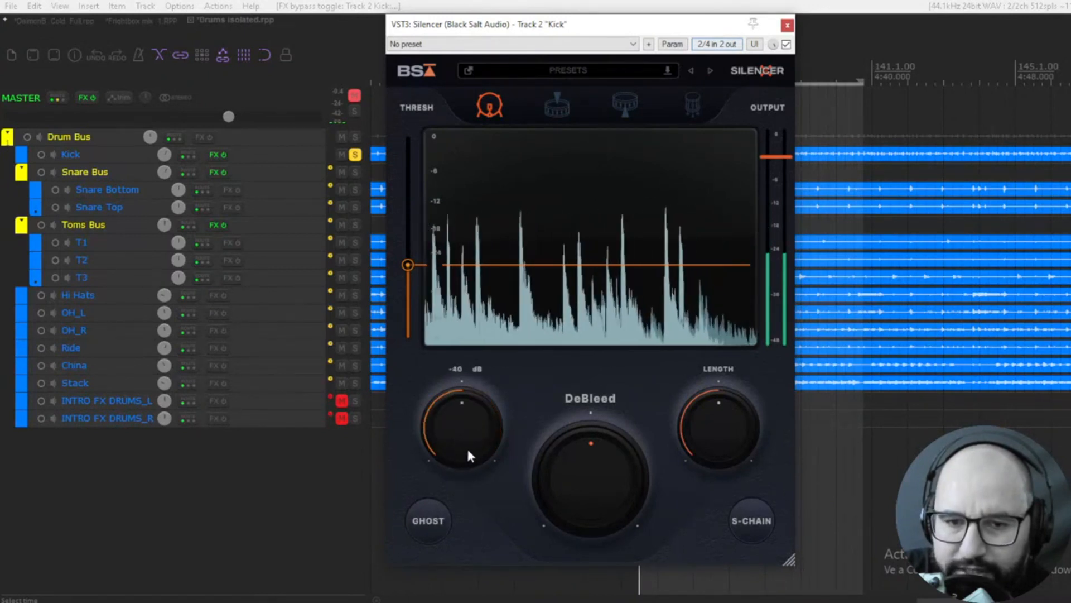
# Compare the kick with the plugin bypass toggled and with the Ghost option switched on and off
pyautogui.click(786, 45)
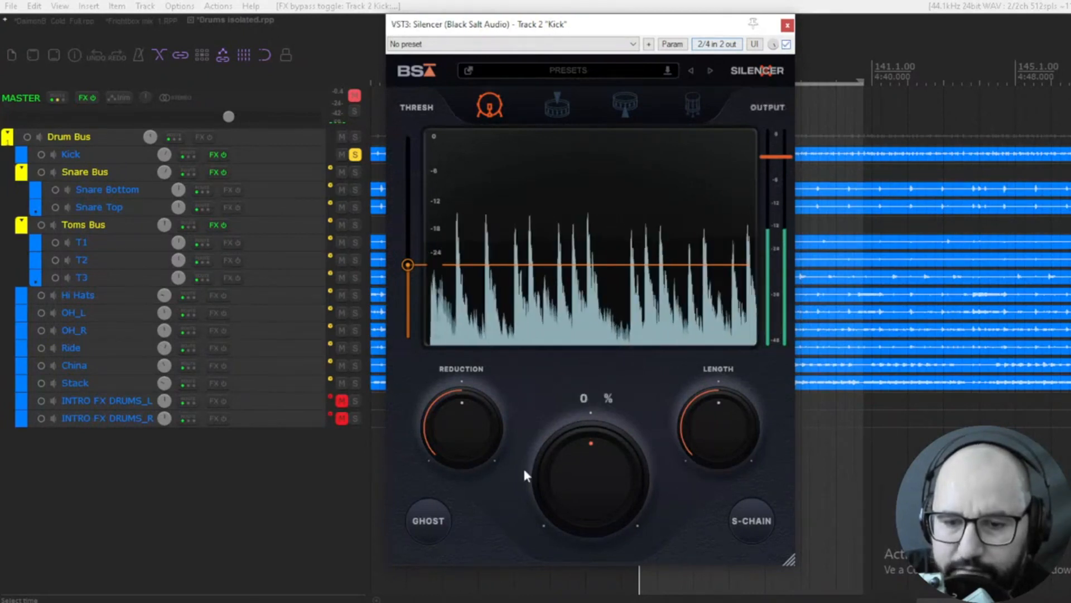
pyautogui.click(429, 521)
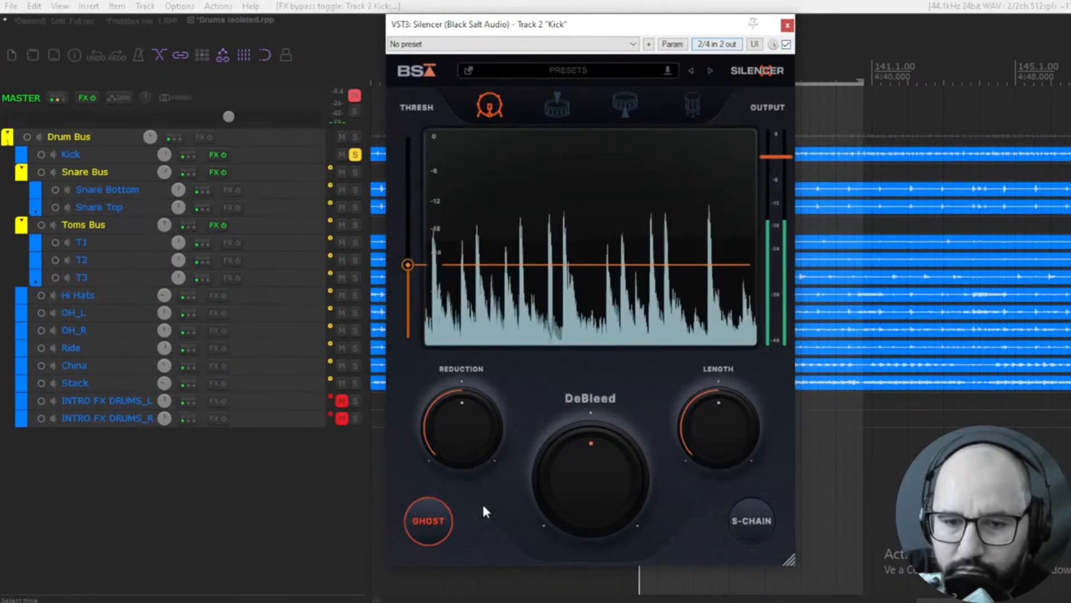
pyautogui.click(434, 518)
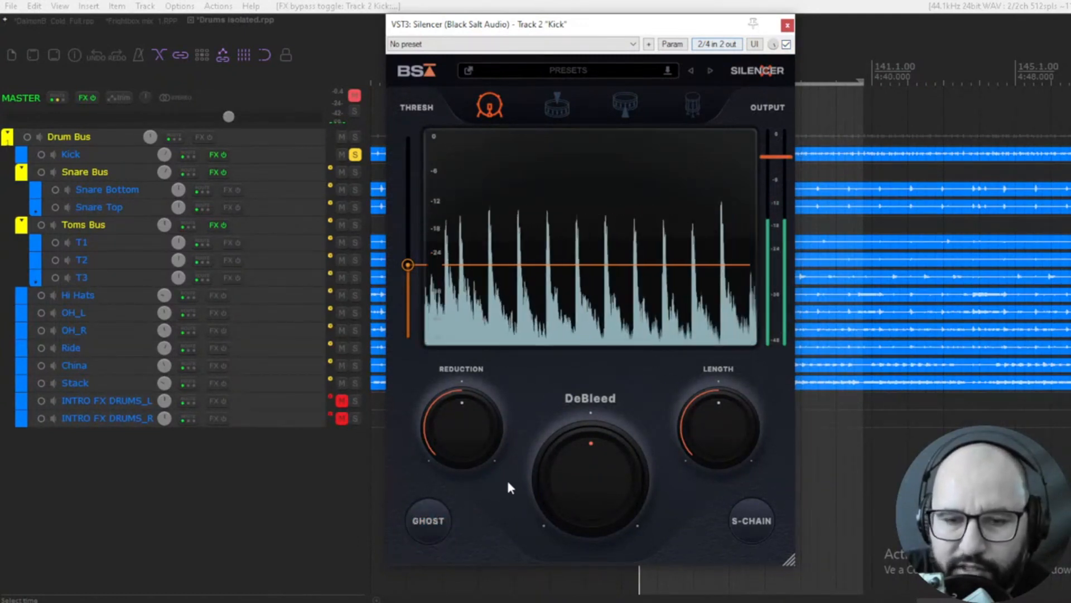
# Try a slight positive DeBleed on the kick, compare it with the plugin bypassed, and reset it to 0%
pyautogui.moveTo(569, 466)
pyautogui.mouseDown()
pyautogui.moveTo(573, 421)
pyautogui.moveTo(570, 460)
pyautogui.mouseUp()
pyautogui.click(787, 44)
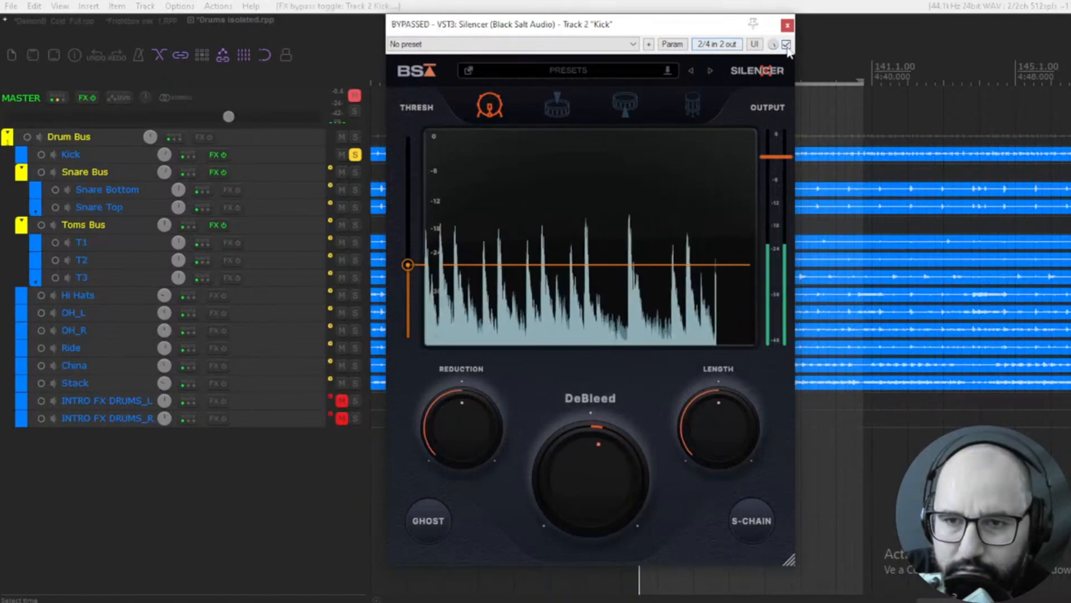
pyautogui.click(786, 44)
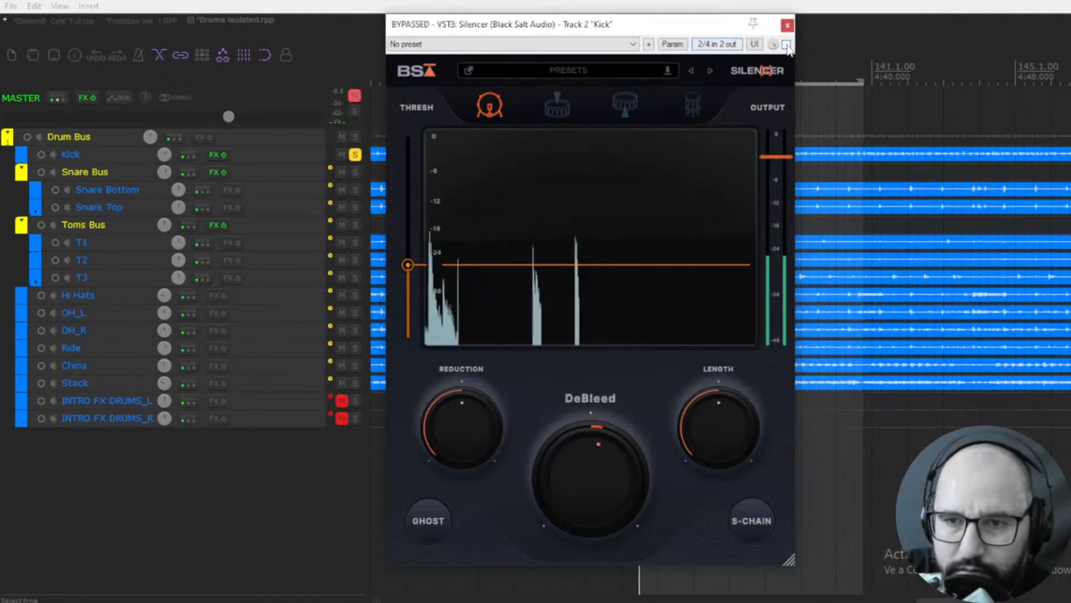
pyautogui.moveTo(591, 442)
pyautogui.mouseDown()
pyautogui.moveTo(587, 479)
pyautogui.moveTo(589, 463)
pyautogui.mouseUp()
pyautogui.doubleClick(587, 460)
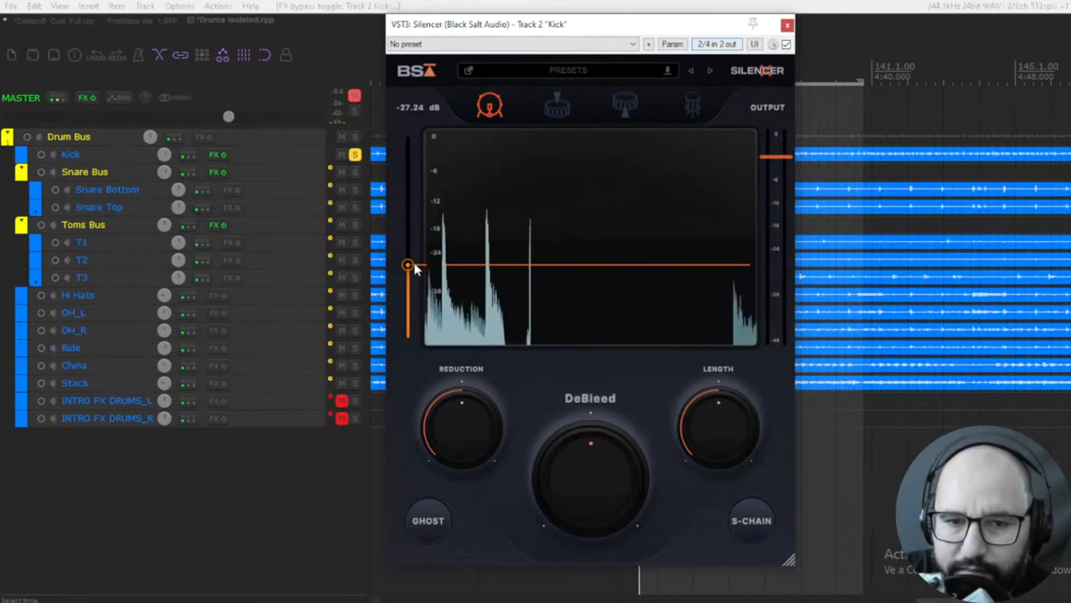
# Compare Reduction at 0 dB and -70 dB on the kick, and set the threshold to -22.87 dB with Reduction restored to -40 dB
pyautogui.moveTo(410, 269); pyautogui.dragTo(408, 244)
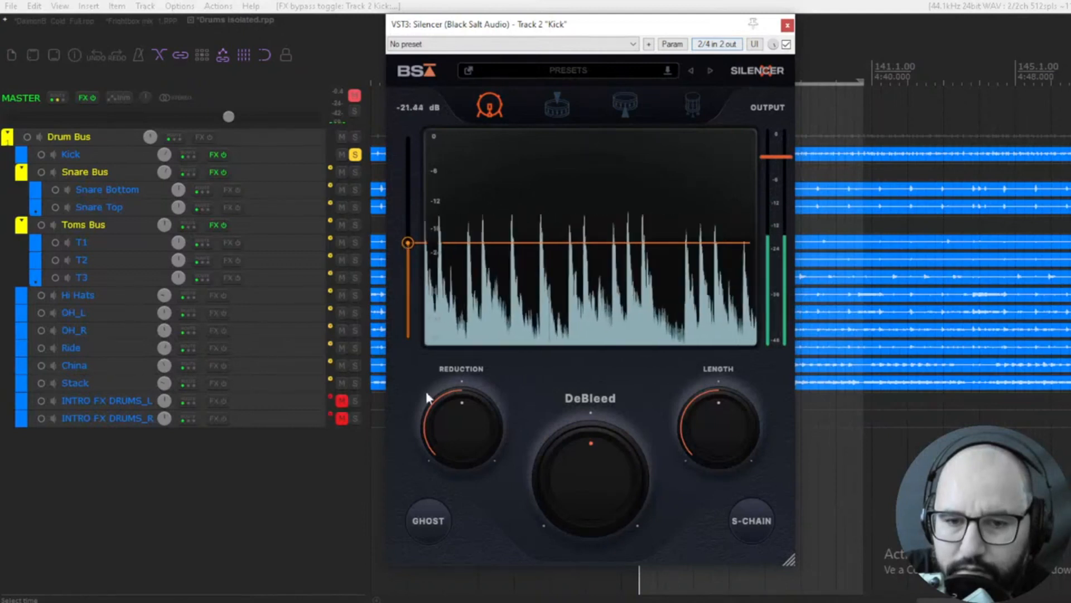
pyautogui.moveTo(424, 388); pyautogui.dragTo(440, 342)
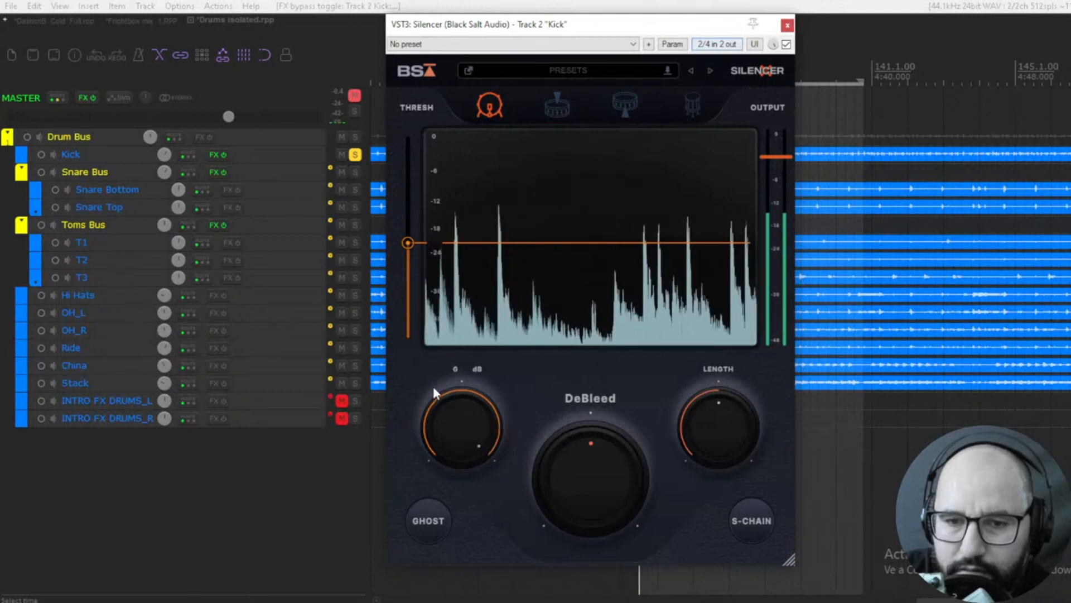
pyautogui.moveTo(460, 408); pyautogui.dragTo(452, 431)
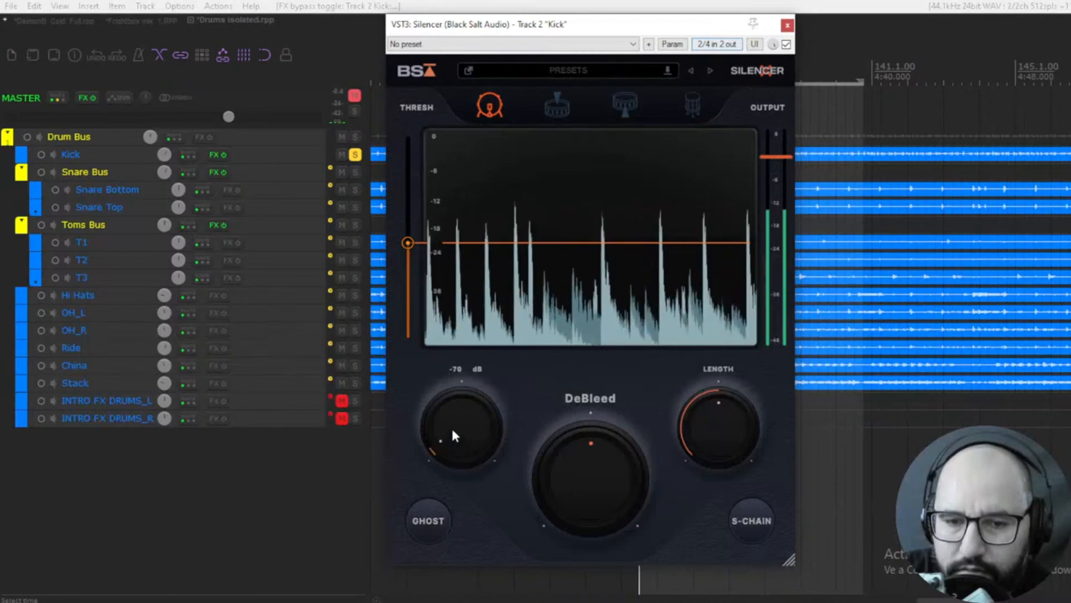
pyautogui.moveTo(413, 241); pyautogui.dragTo(411, 230)
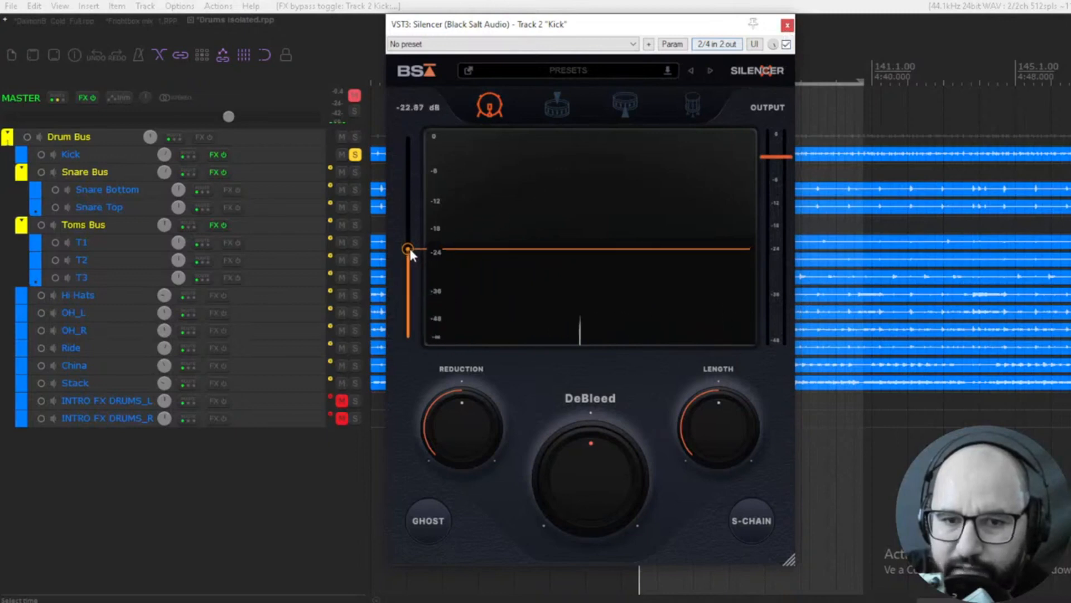
# Close the kick's plugin window, solo the Snare Bus instead, and open its Silencer plugin
pyautogui.click(787, 25)
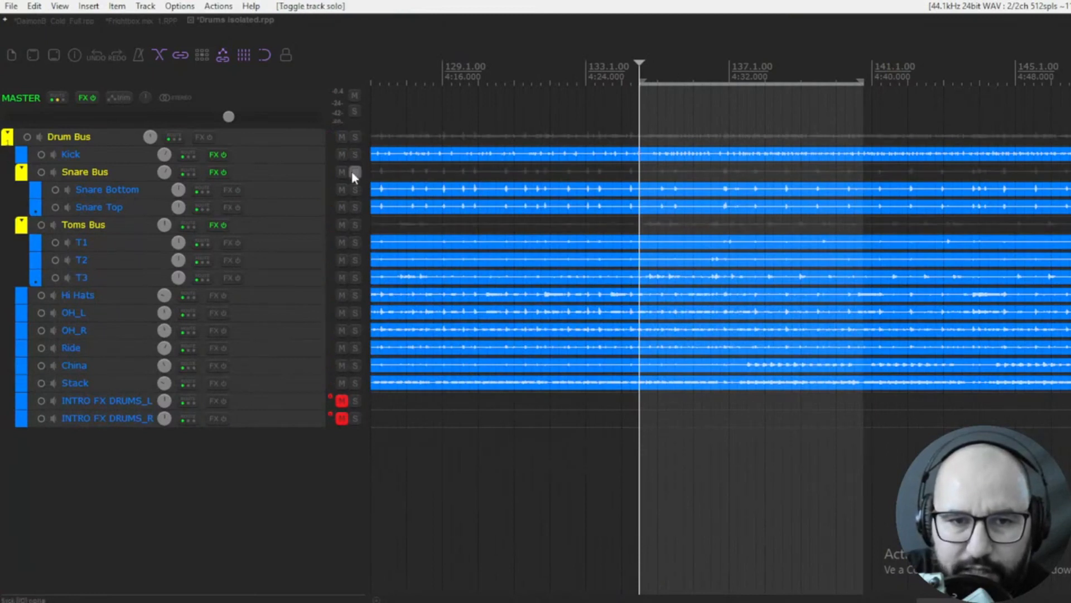
pyautogui.rightClick(217, 175)
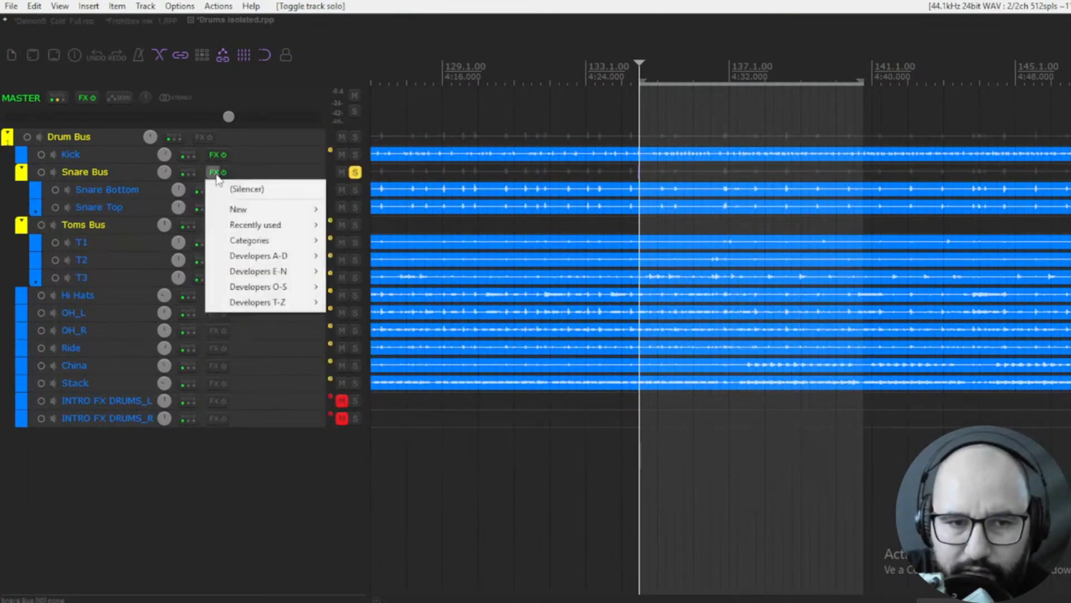
pyautogui.click(238, 190)
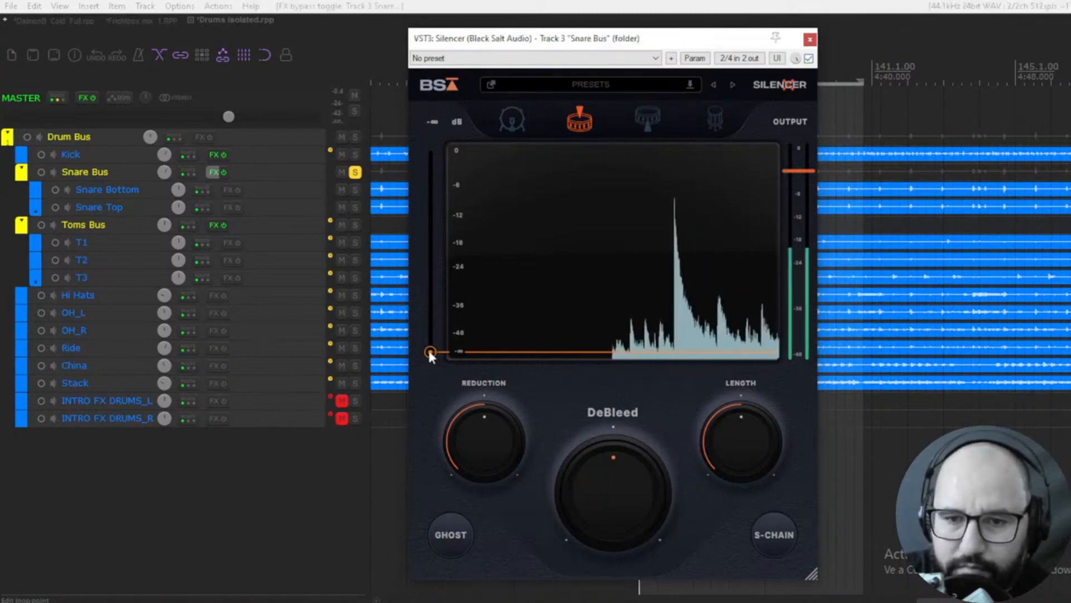
# Set the snare's threshold to -23.6 dB and compare the sound with the plugin bypassed
pyautogui.moveTo(428, 347); pyautogui.dragTo(424, 266)
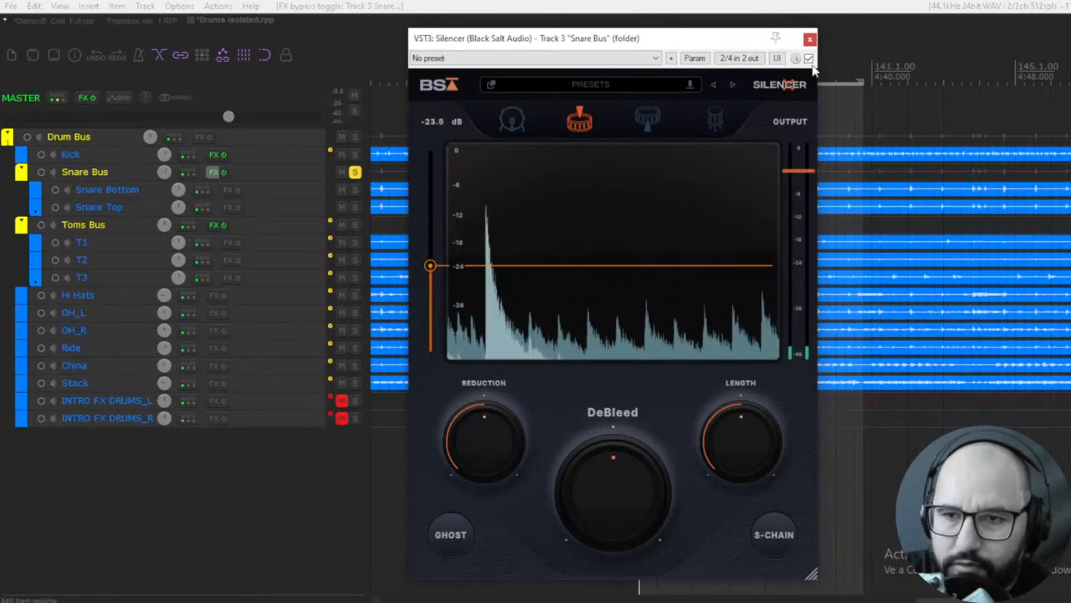
pyautogui.click(809, 59)
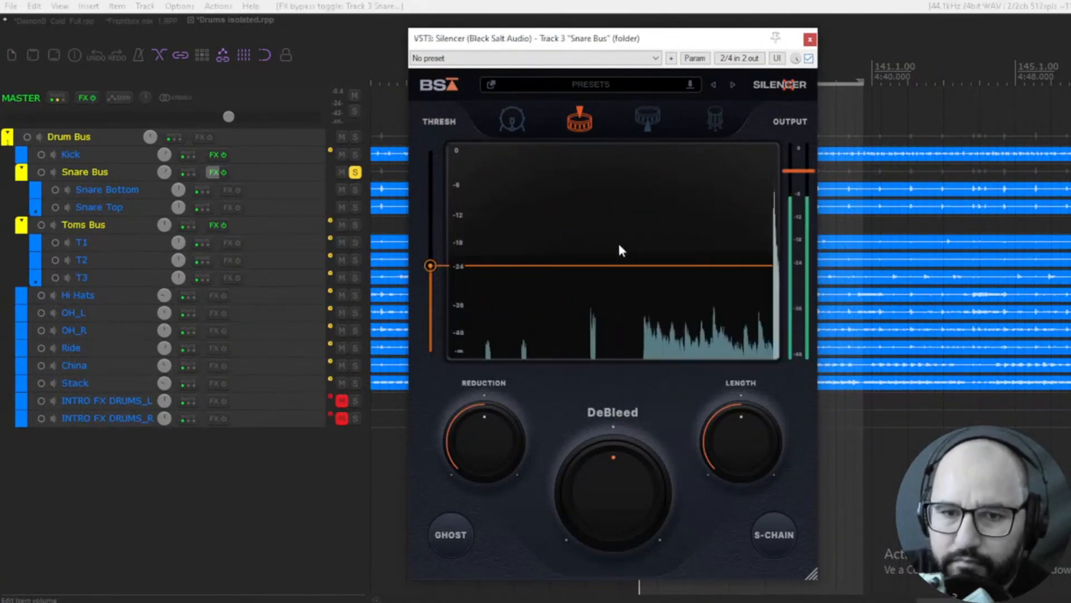
# Try DeBleed changes and a Length of about 1800 ms on the snare, restoring them to 0% and 1000 ms
pyautogui.moveTo(604, 484)
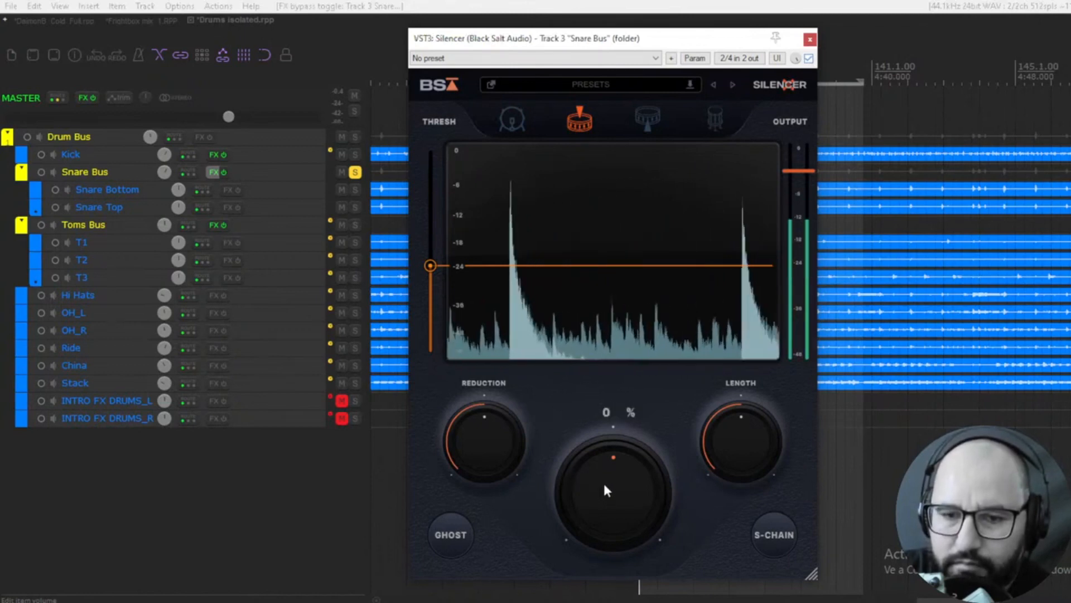
pyautogui.moveTo(604, 485)
pyautogui.mouseDown()
pyautogui.moveTo(599, 526)
pyautogui.moveTo(598, 492)
pyautogui.mouseUp()
pyautogui.doubleClick(599, 491)
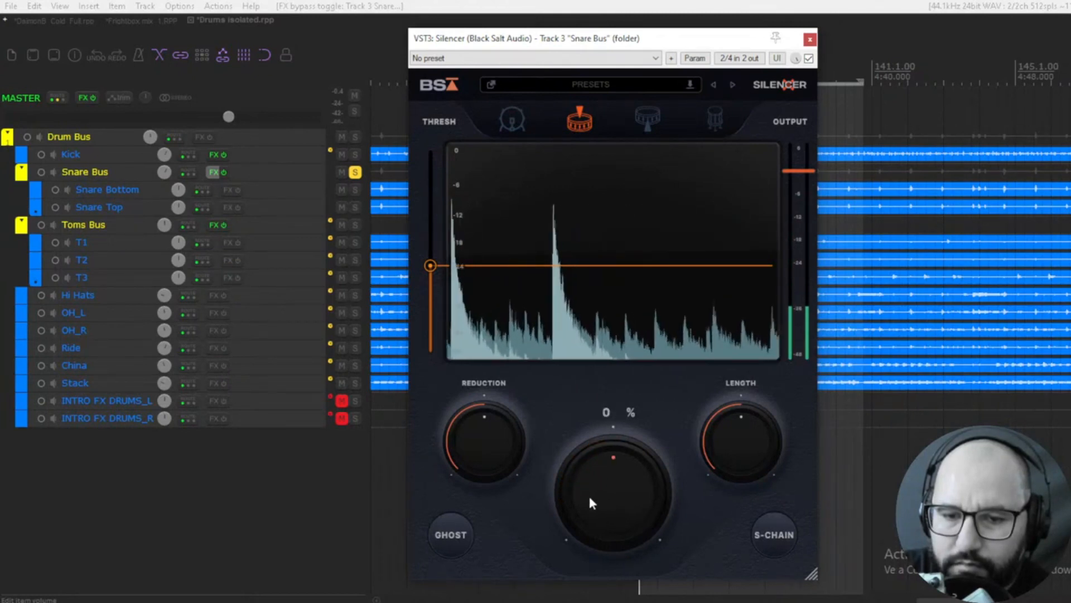
pyautogui.moveTo(715, 439); pyautogui.dragTo(728, 377)
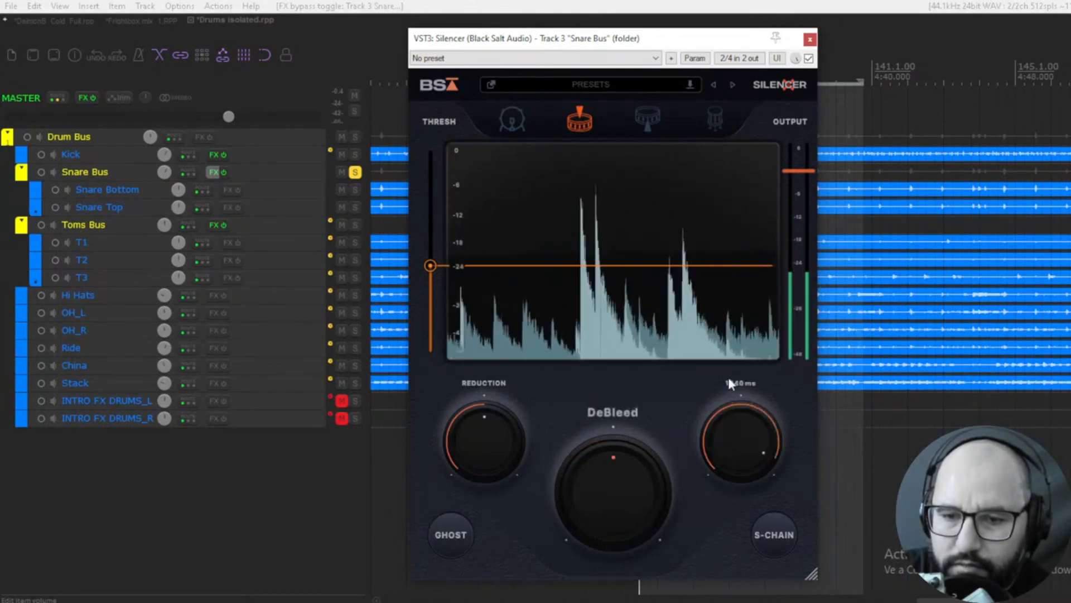
pyautogui.doubleClick(725, 443)
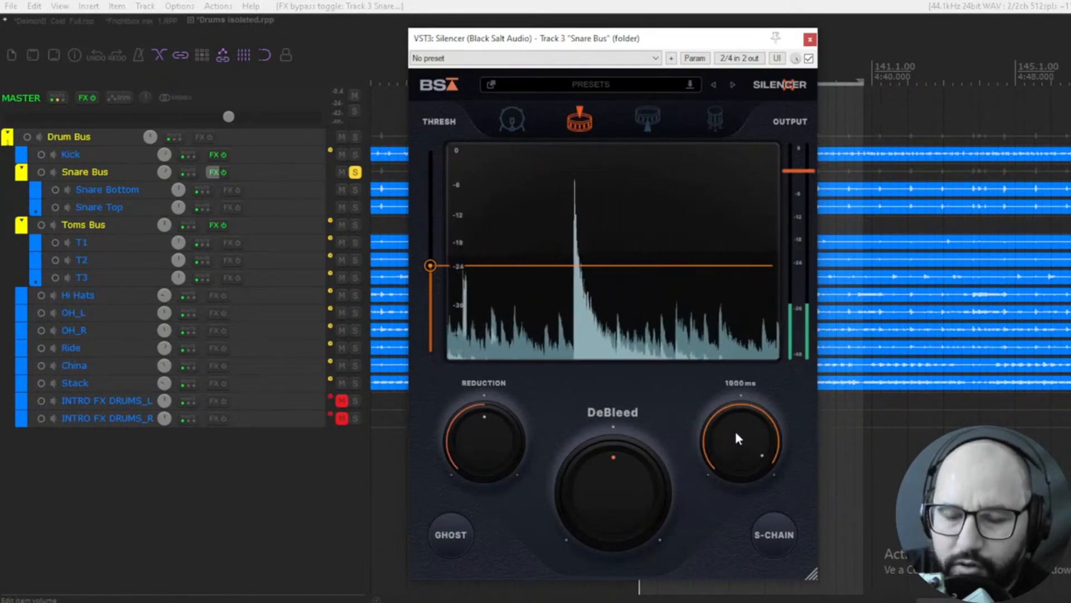
pyautogui.scroll(3, 739, 441)
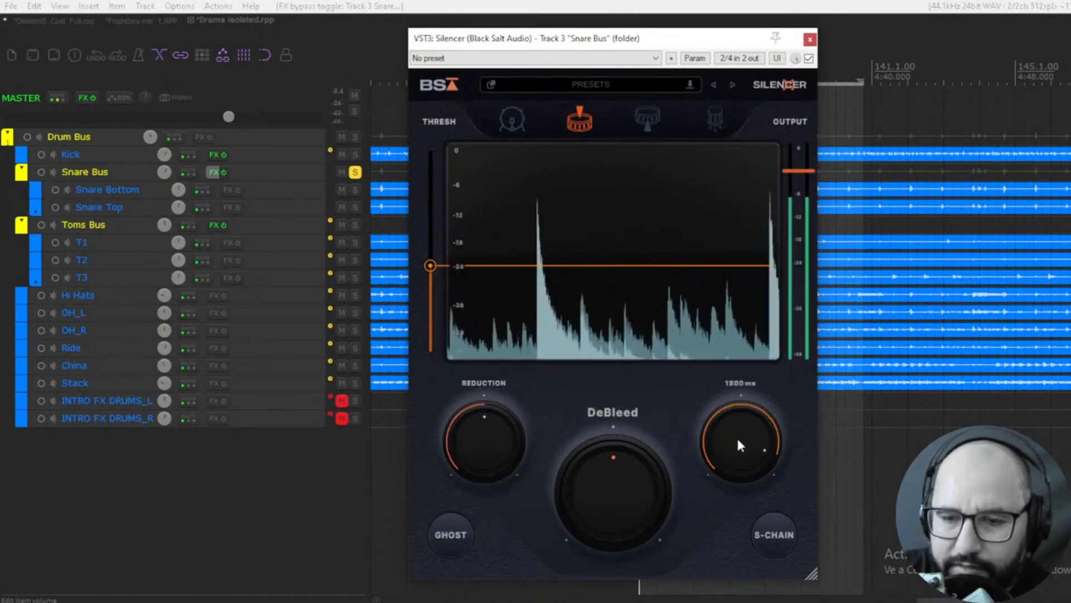
pyautogui.moveTo(736, 436); pyautogui.dragTo(734, 456)
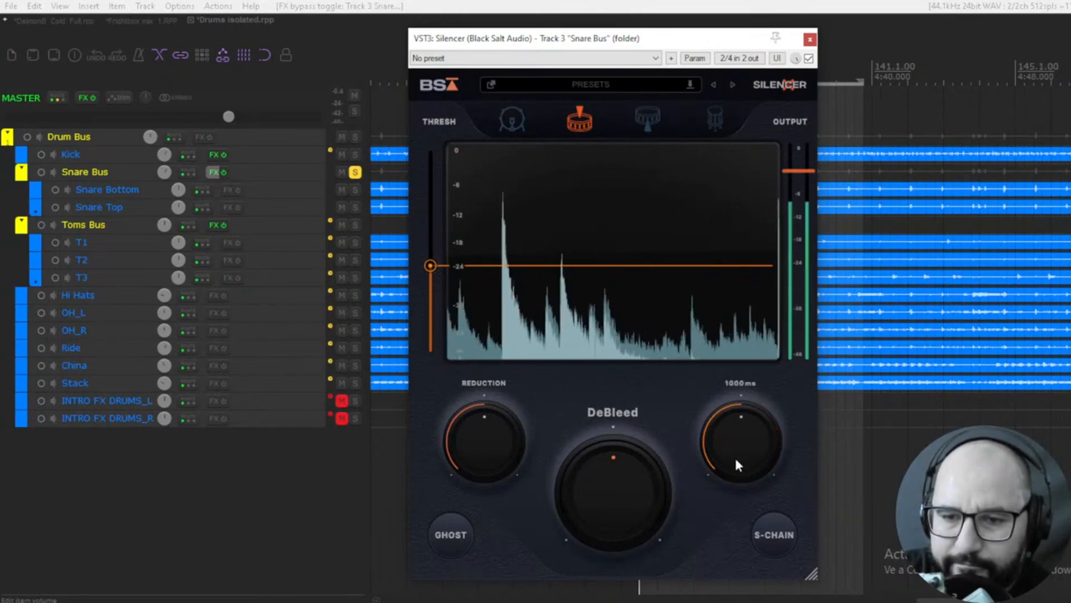
# Raise the snare's threshold to -17.9 dB, then enable Ghost and play the loop
pyautogui.moveTo(430, 265); pyautogui.dragTo(432, 245)
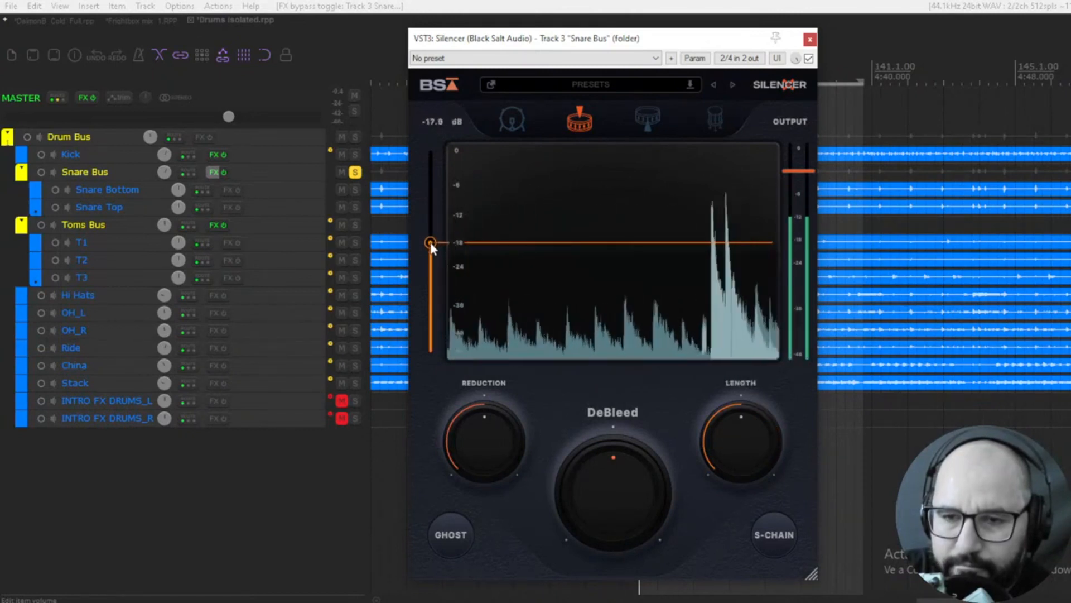
pyautogui.moveTo(498, 410)
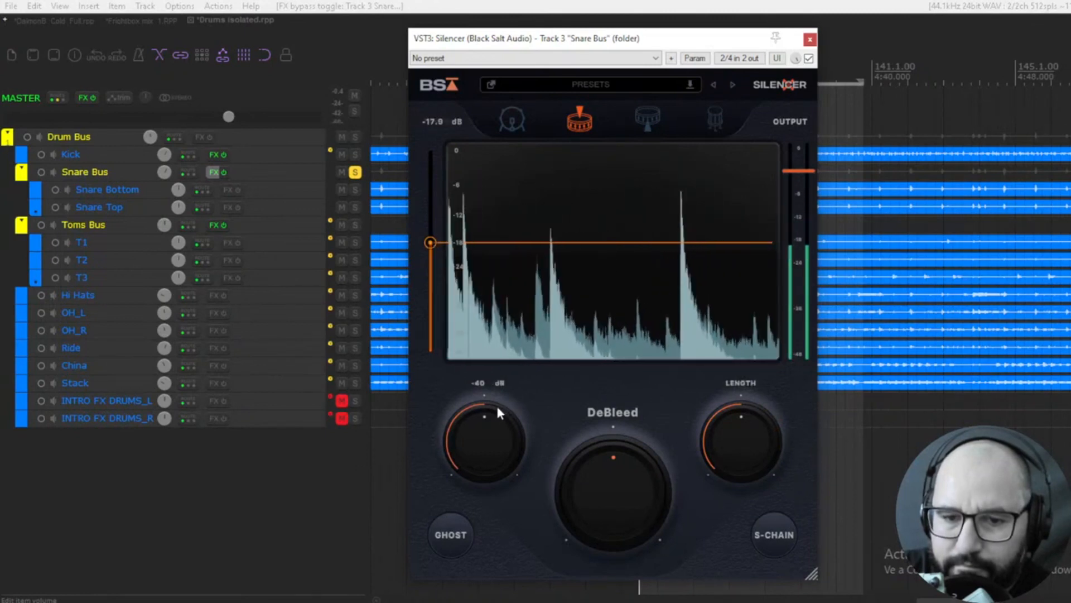
pyautogui.click(452, 529)
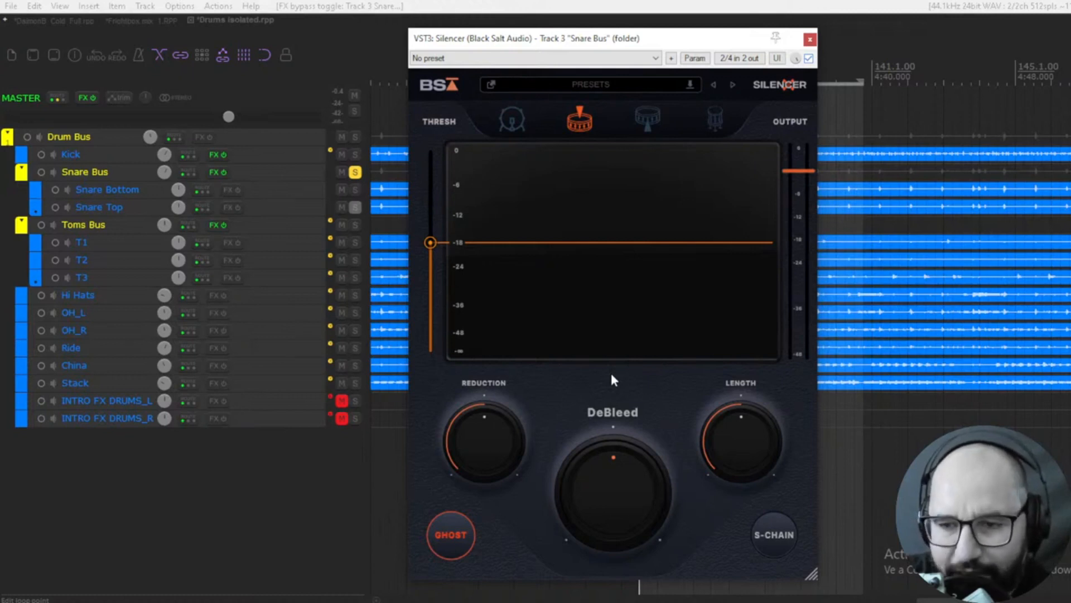
pyautogui.press('space')
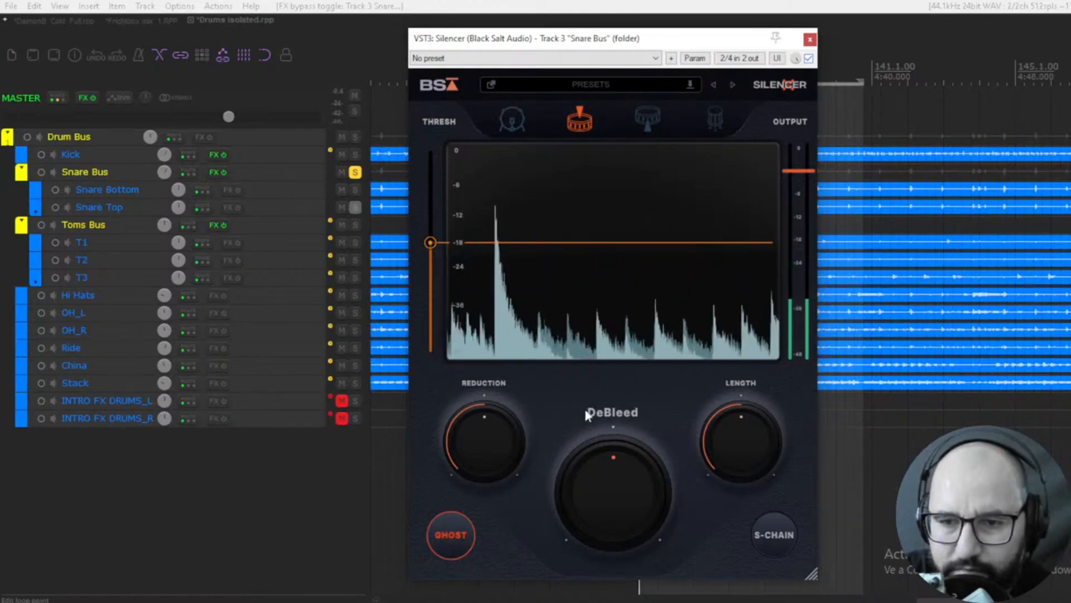
# Try a Reduction change on the snare, keeping -40 dB, and set the Length to about 1680 ms
pyautogui.moveTo(512, 449)
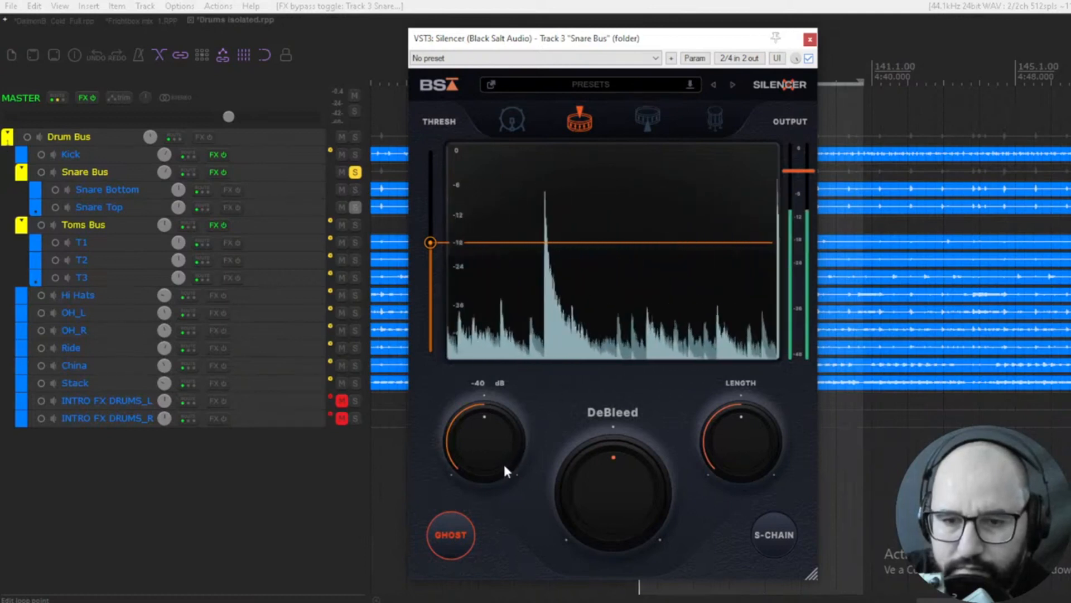
pyautogui.moveTo(590, 416)
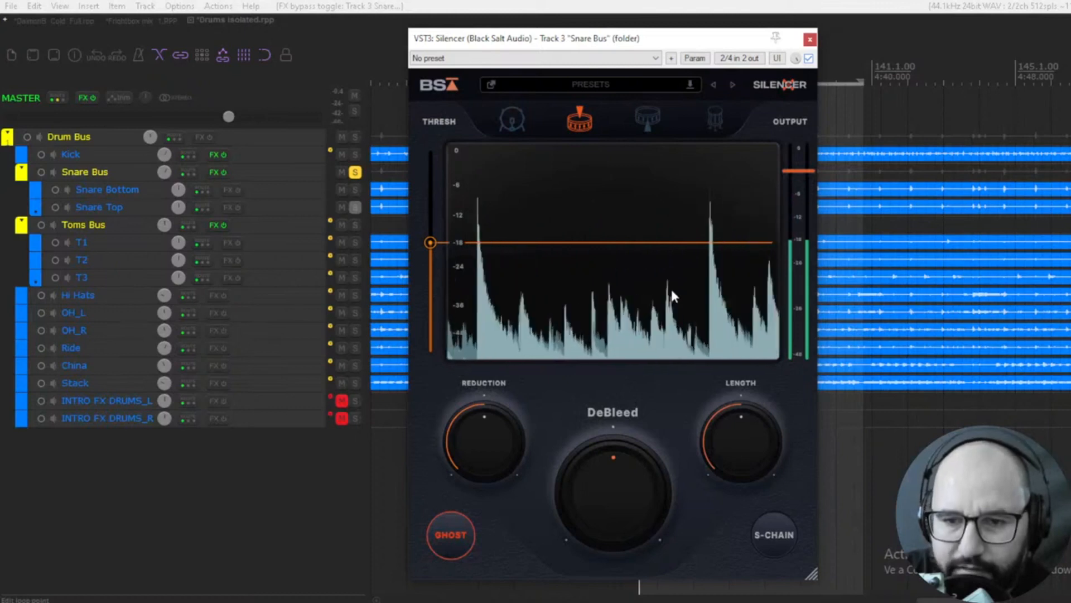
pyautogui.moveTo(497, 426); pyautogui.dragTo(470, 461)
pyautogui.moveTo(733, 445); pyautogui.dragTo(741, 413)
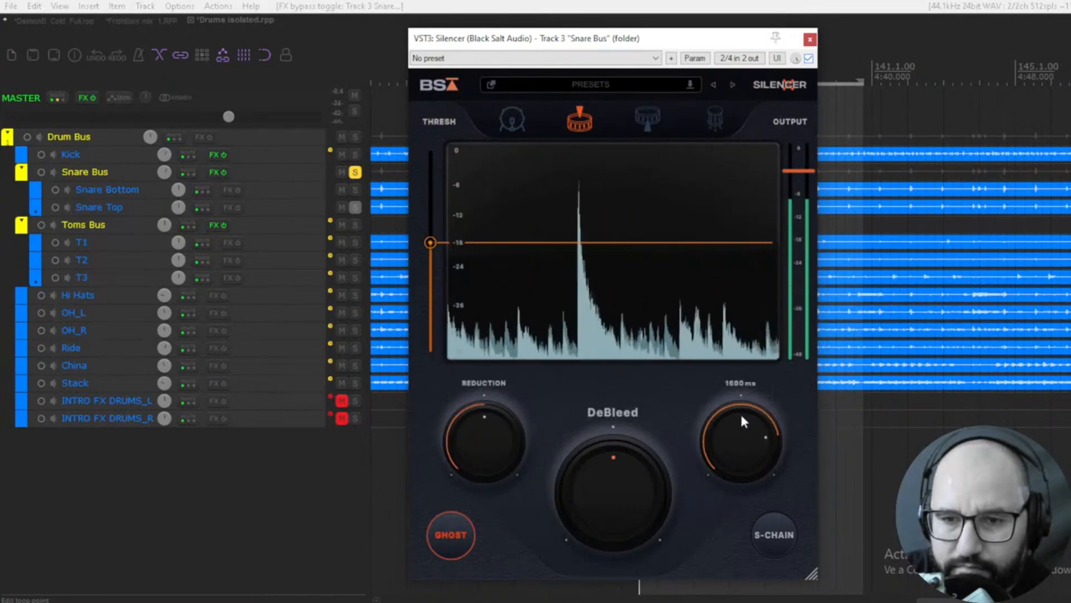
# Try DeBleed at 23% on the snare, compare it with the plugin bypassed, and reset it to 0%
pyautogui.moveTo(617, 481); pyautogui.dragTo(622, 522)
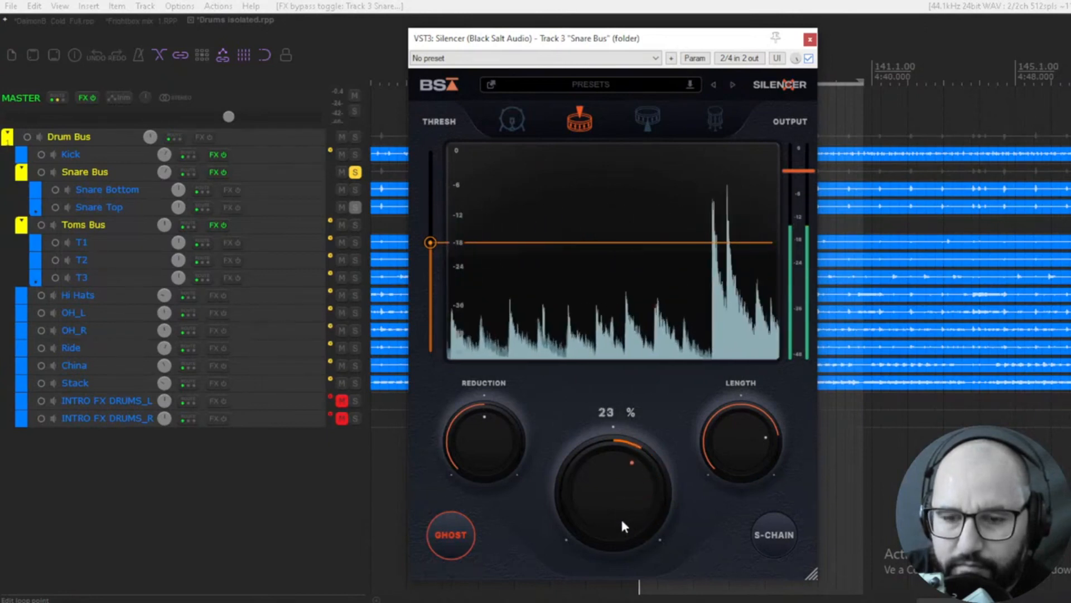
pyautogui.click(810, 59)
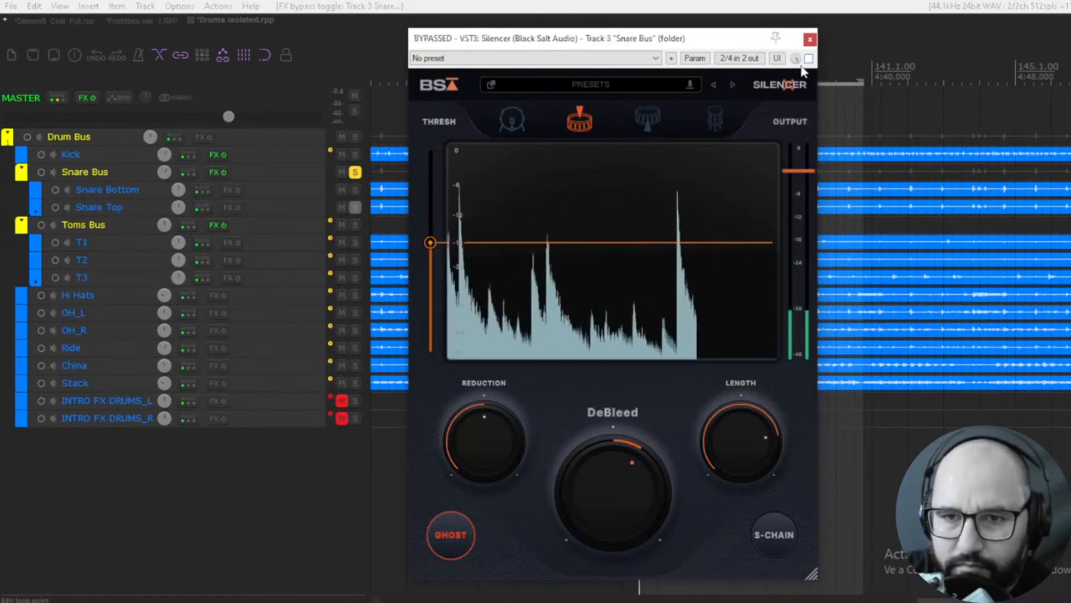
pyautogui.click(809, 59)
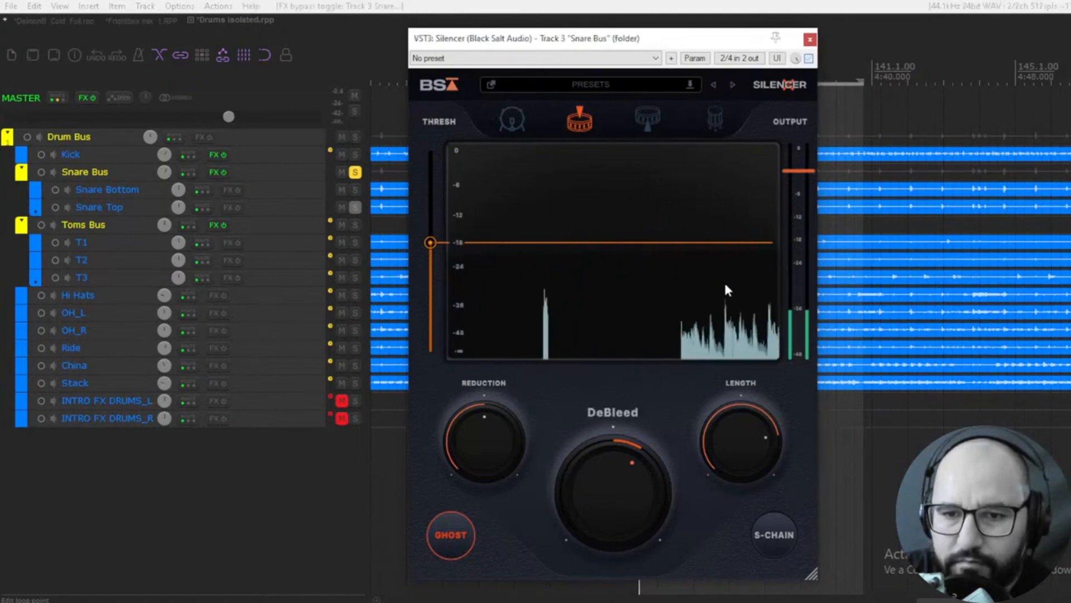
pyautogui.doubleClick(620, 470)
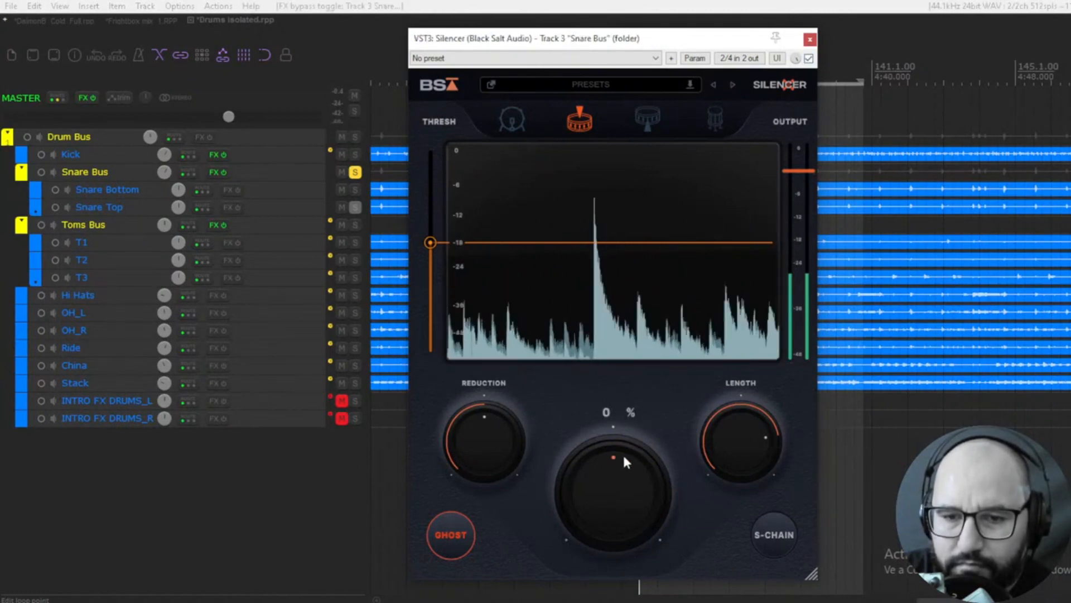
# Compare the snare with Ghost switched off and on and with the plugin bypass toggled
pyautogui.click(453, 531)
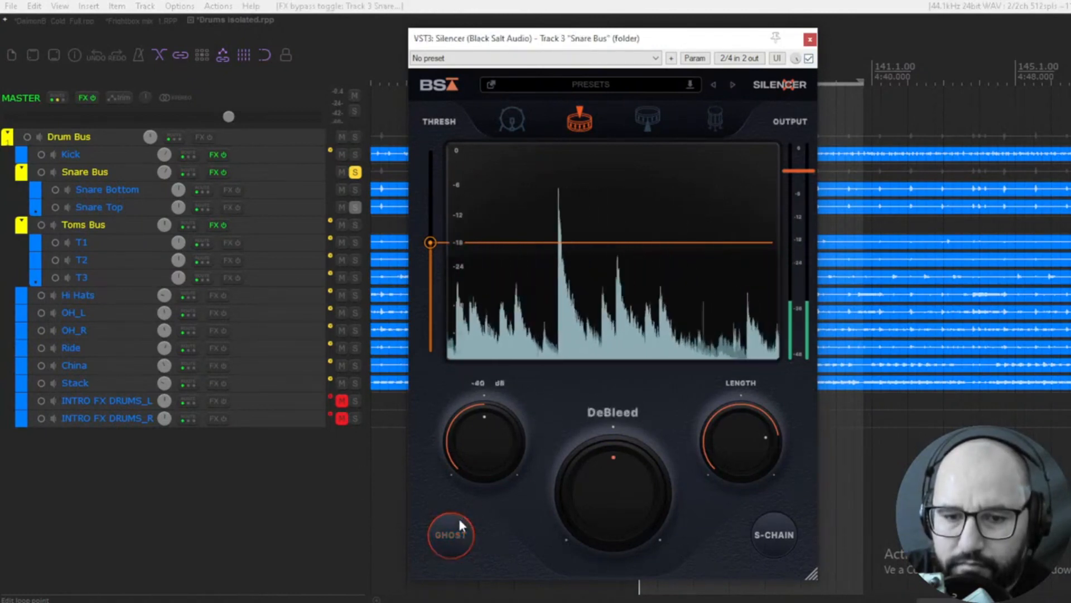
pyautogui.click(453, 531)
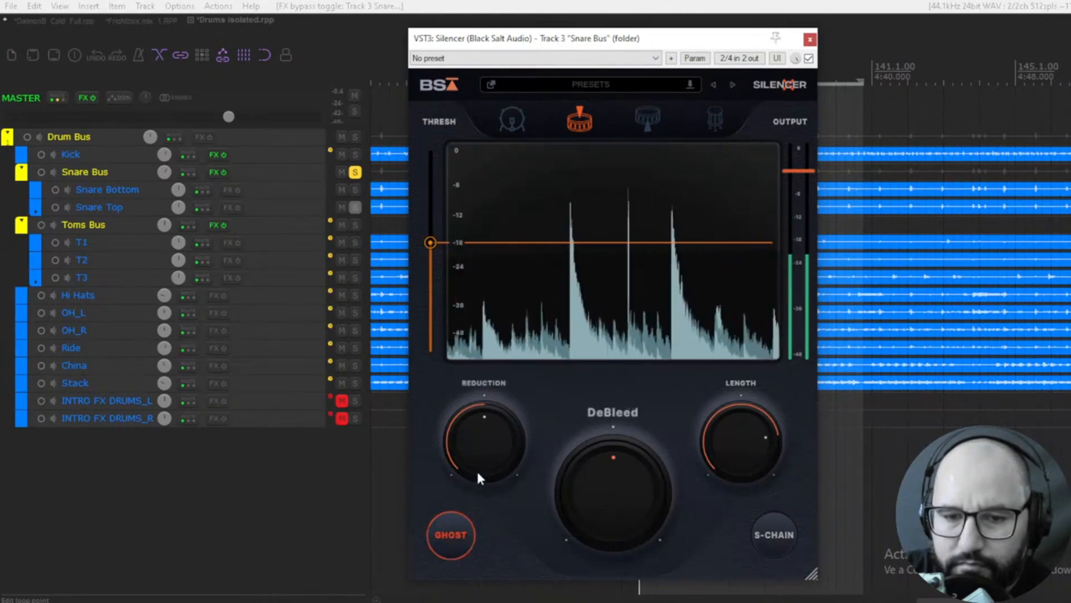
pyautogui.click(808, 58)
pyautogui.click(808, 59)
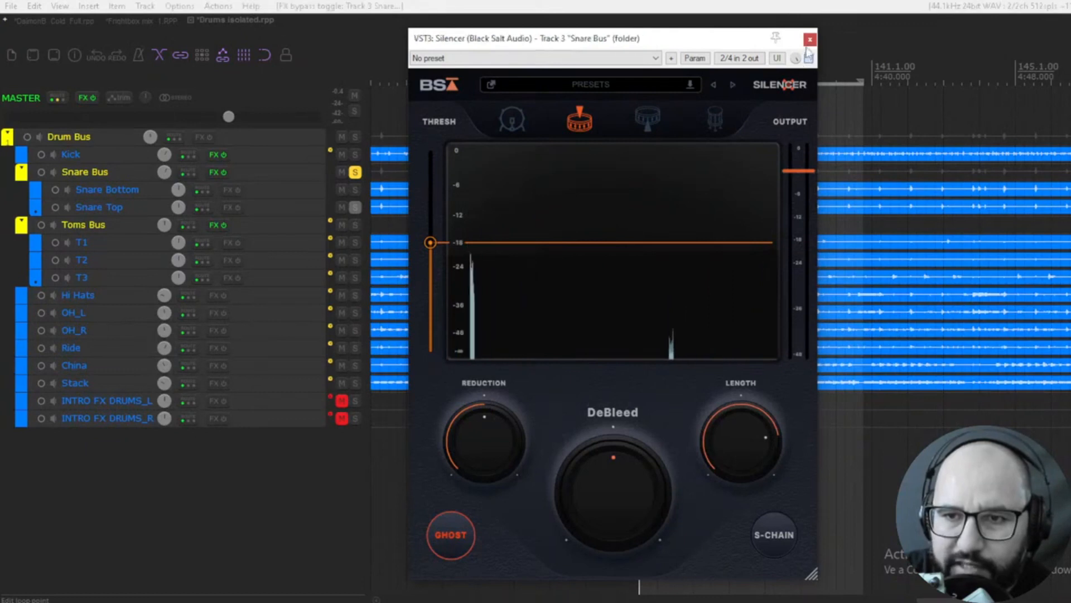
# Close the snare's plugin window, switch the solo from the Snare Bus to the Toms Bus, and start playback
pyautogui.click(810, 40)
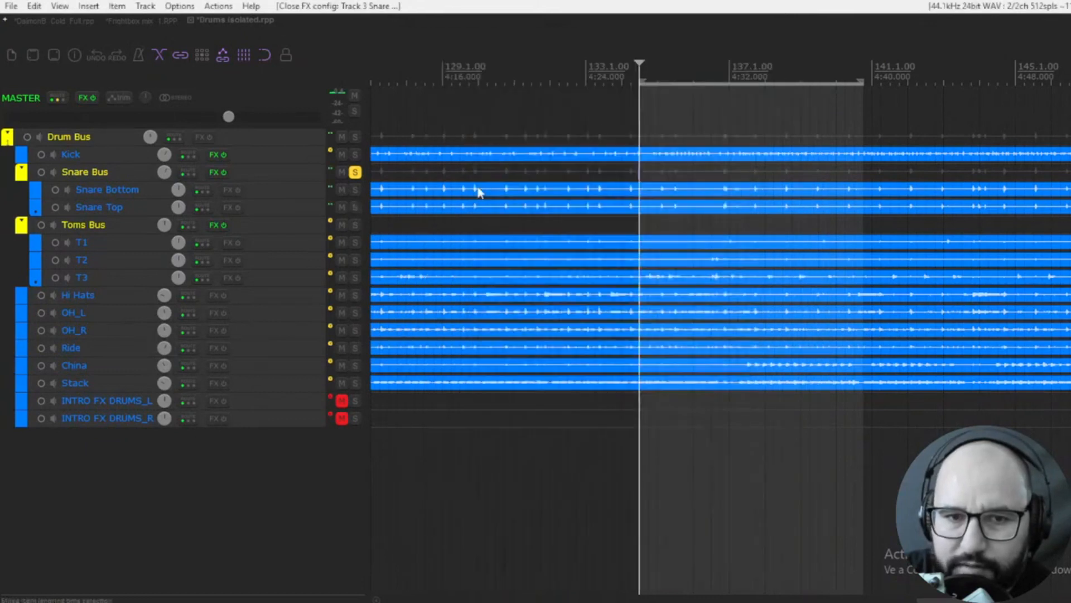
pyautogui.click(353, 173)
pyautogui.click(355, 225)
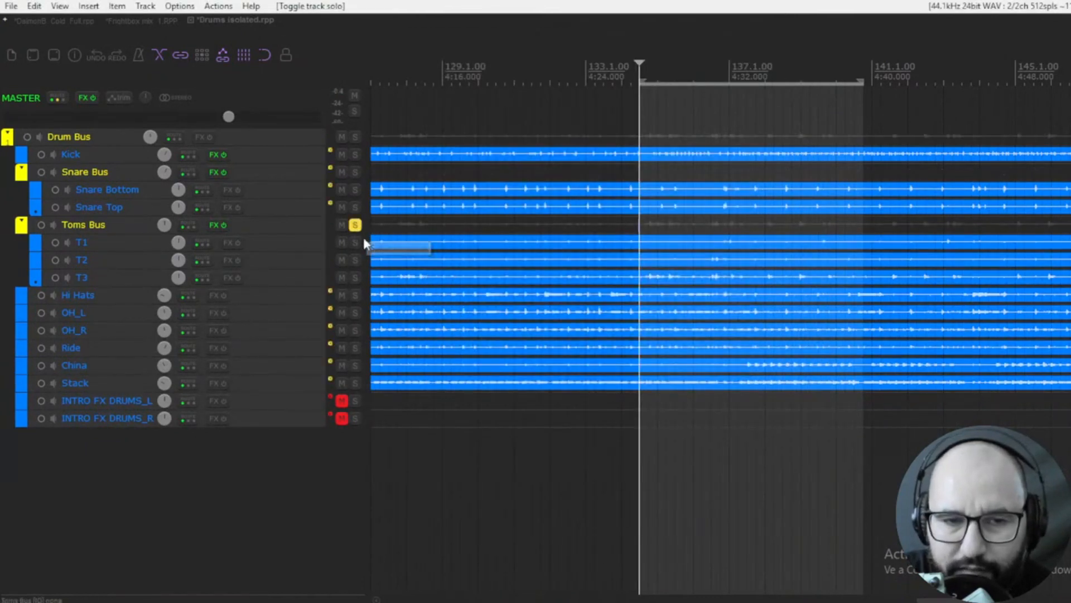
pyautogui.press('space')
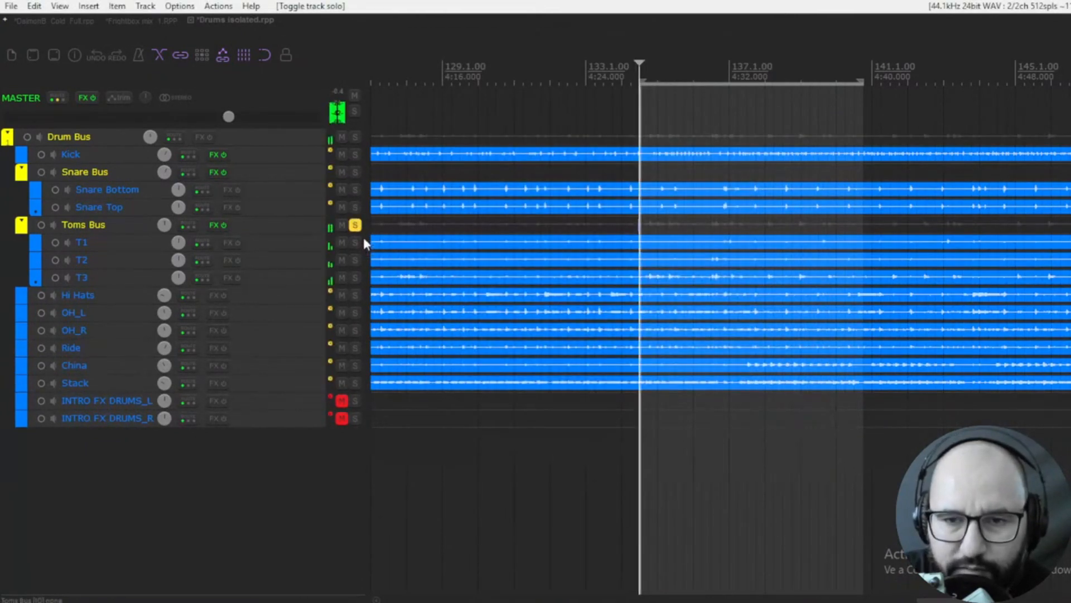
# Open Silencer on the Toms Bus, take it out of bypass, and choose the tom mode
pyautogui.rightClick(218, 226)
pyautogui.click(429, 288)
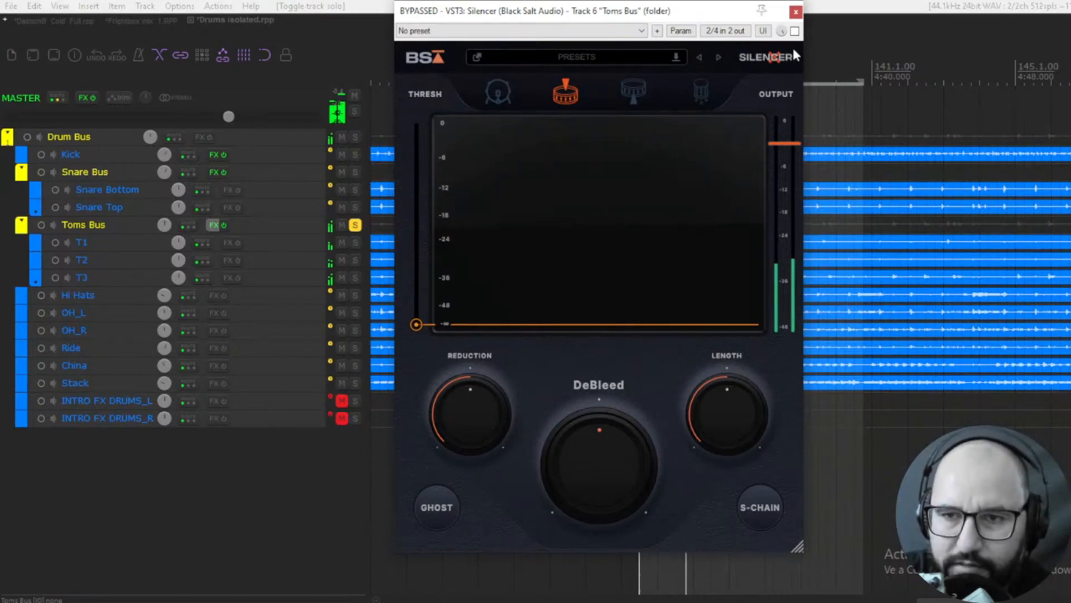
pyautogui.click(795, 32)
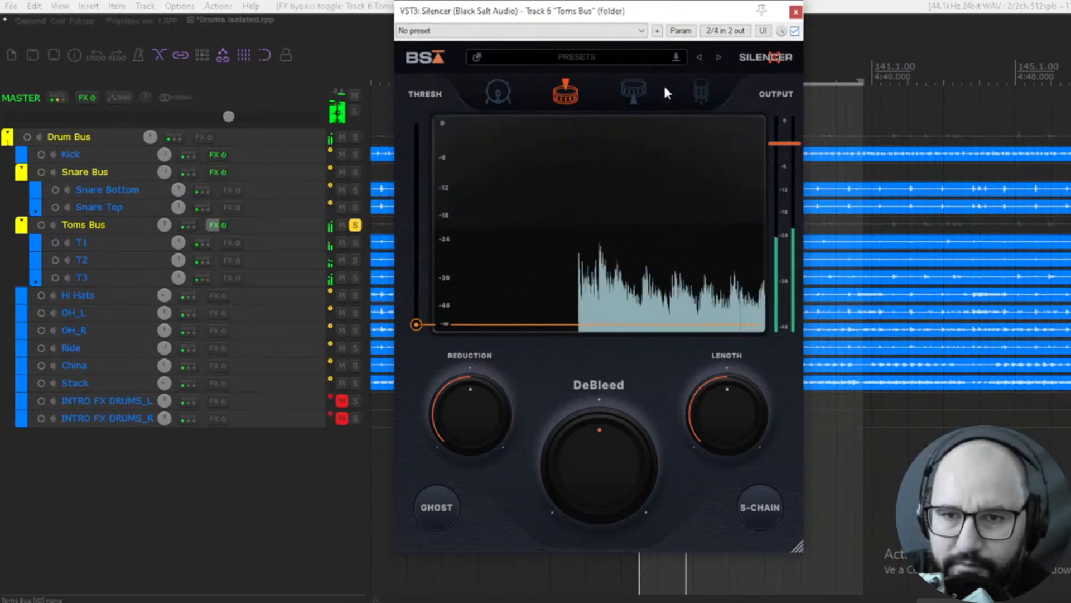
pyautogui.click(702, 91)
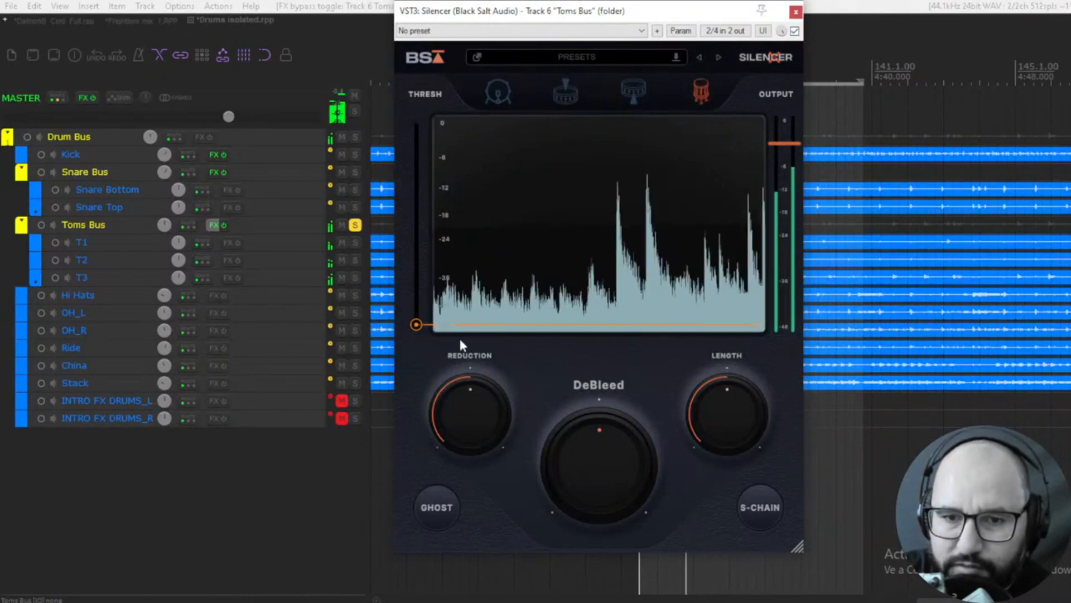
# Set the toms' threshold to about -21.8 dB and raise the Length to about 1580 ms
pyautogui.moveTo(421, 325); pyautogui.dragTo(414, 235)
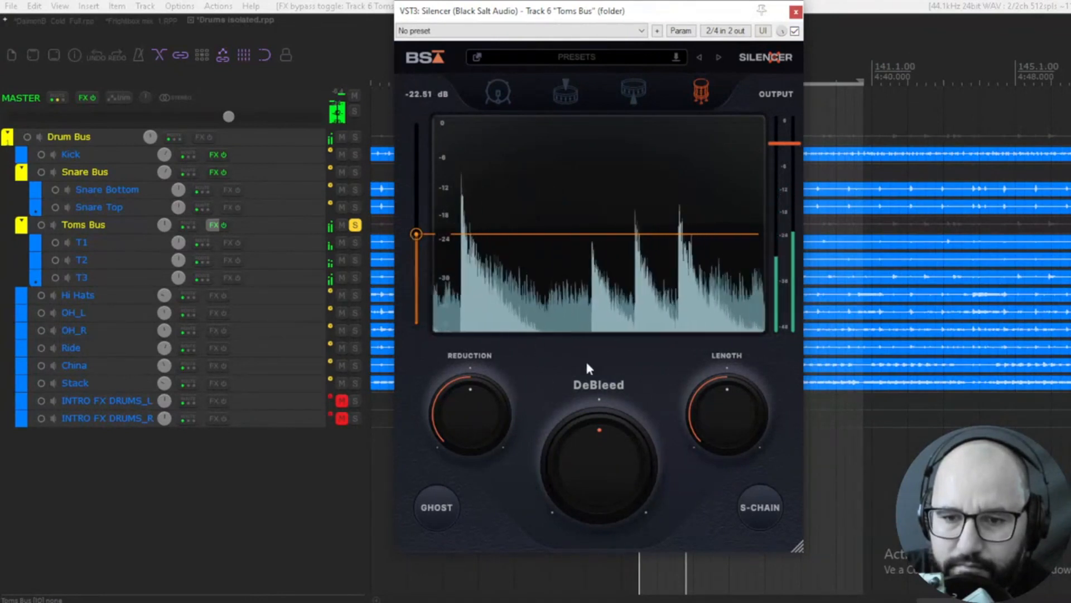
pyautogui.moveTo(697, 412)
pyautogui.moveTo(696, 403); pyautogui.dragTo(711, 377)
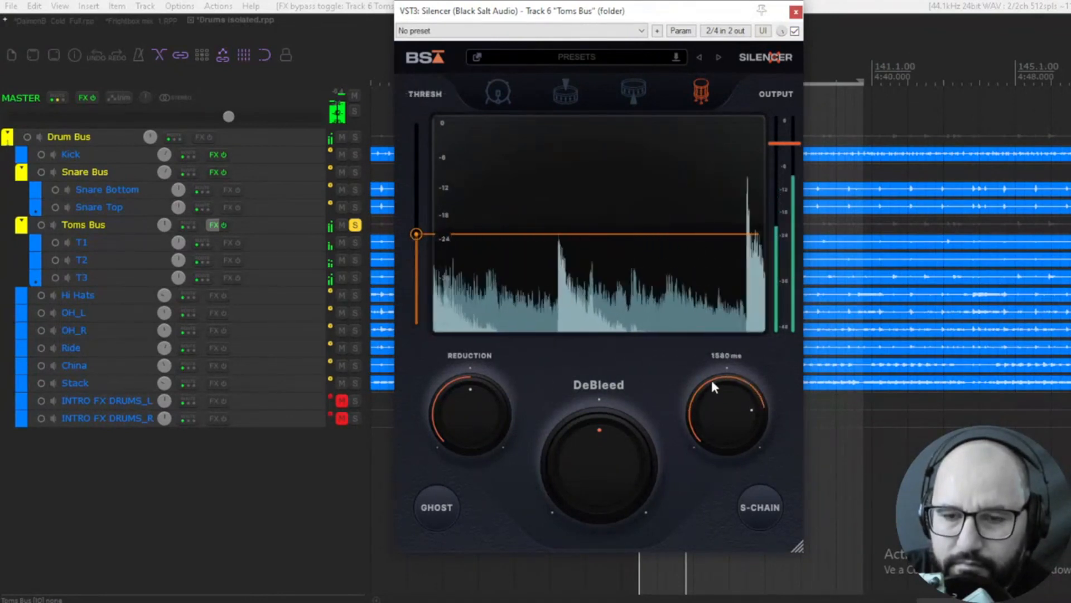
pyautogui.moveTo(416, 235); pyautogui.dragTo(417, 232)
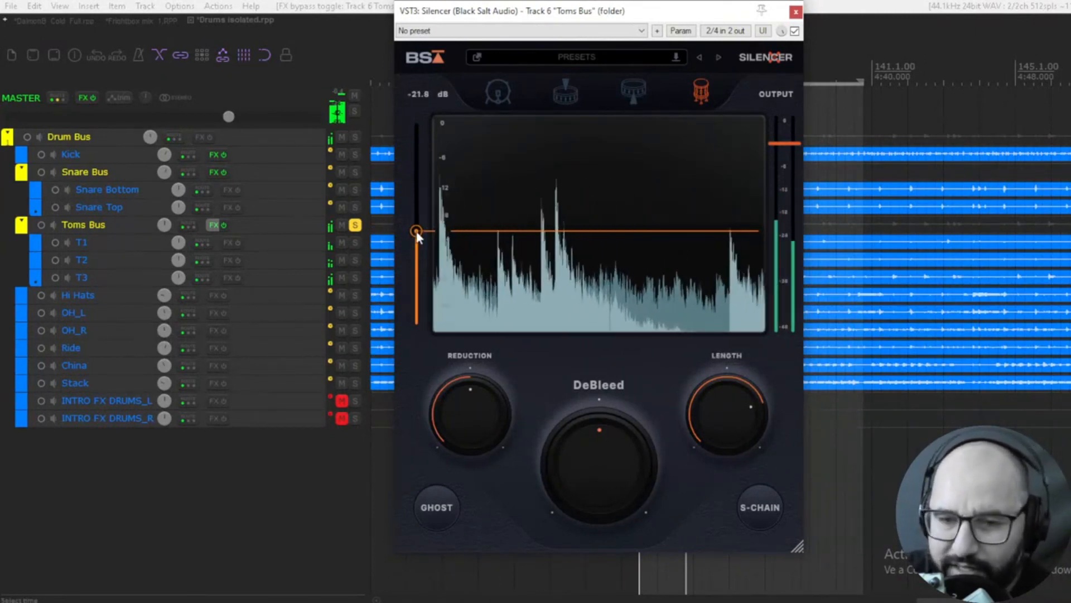
# Try a slightly higher Reduction on the toms and compare the sound with the plugin bypassed
pyautogui.moveTo(456, 411); pyautogui.dragTo(457, 406)
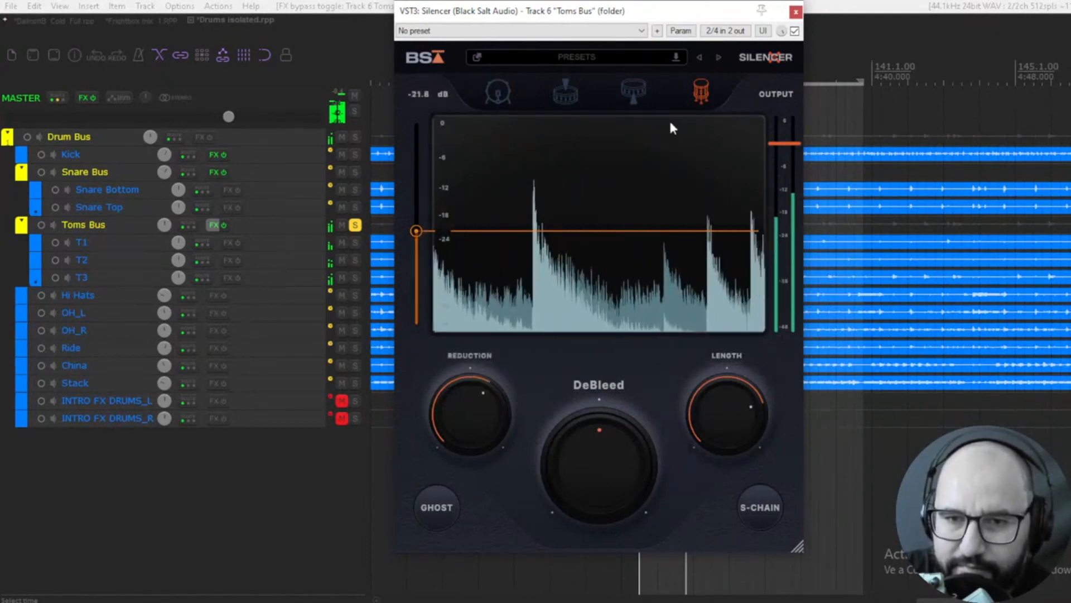
pyautogui.click(794, 31)
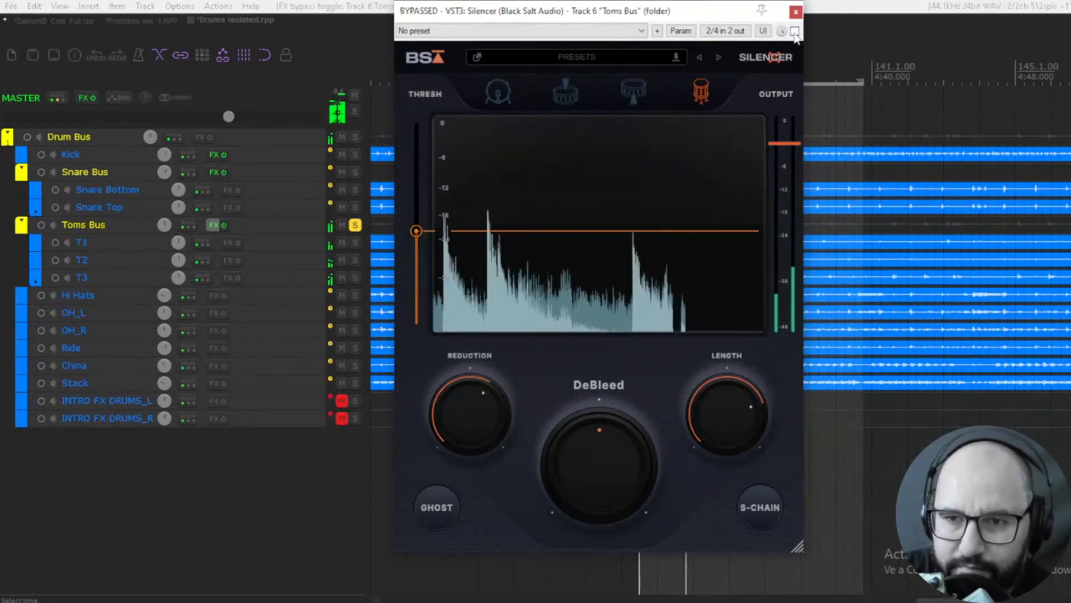
pyautogui.click(795, 31)
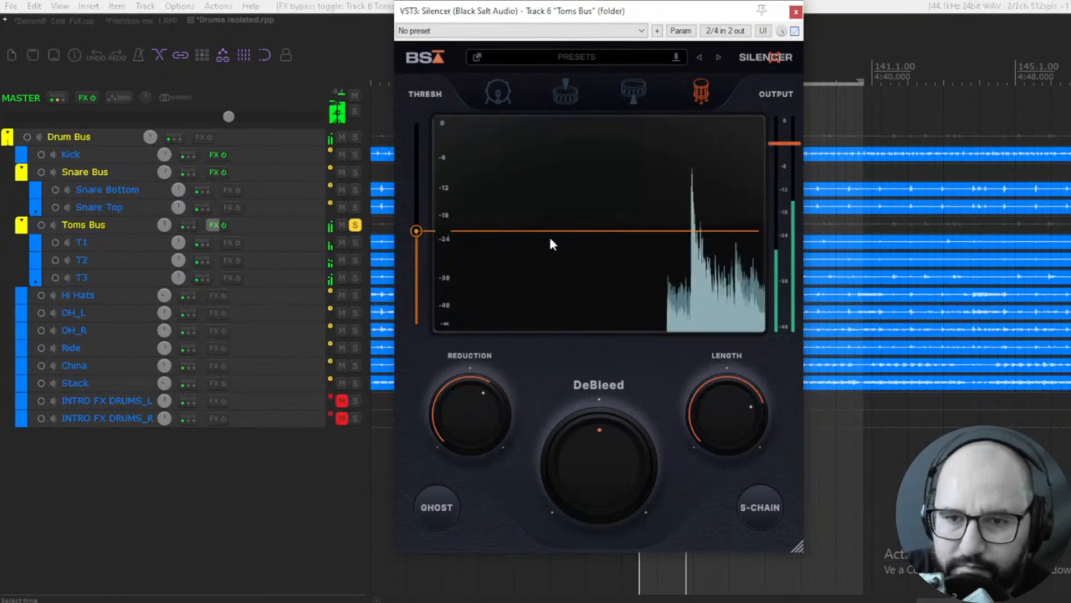
# Set the toms' threshold to -19.56 dB, try a 50 ms Length, and set the Length to 1000 ms
pyautogui.moveTo(416, 231); pyautogui.dragTo(416, 222)
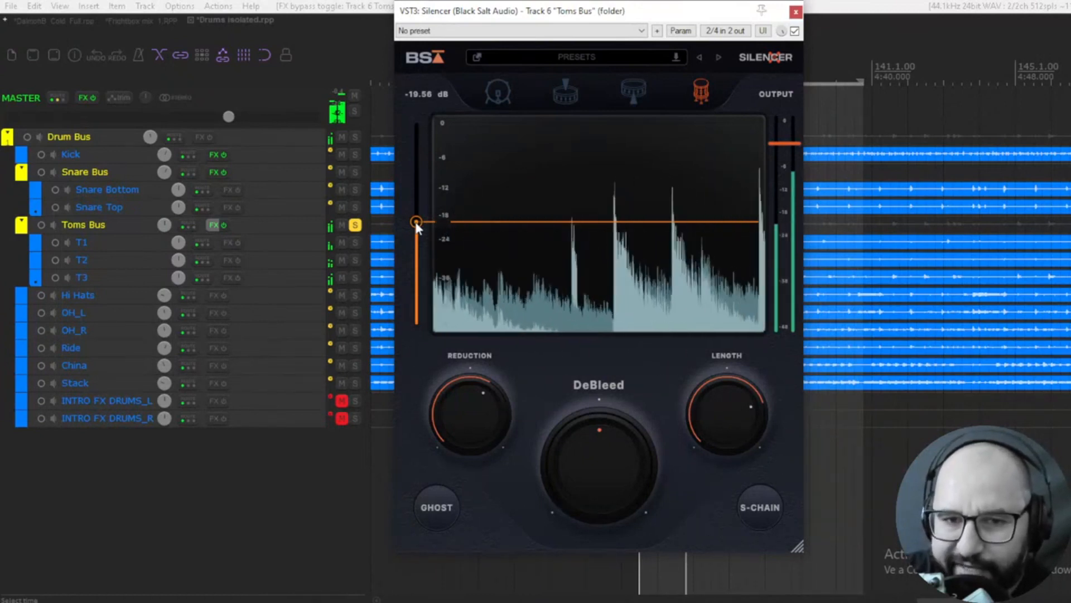
pyautogui.moveTo(712, 423); pyautogui.dragTo(722, 495)
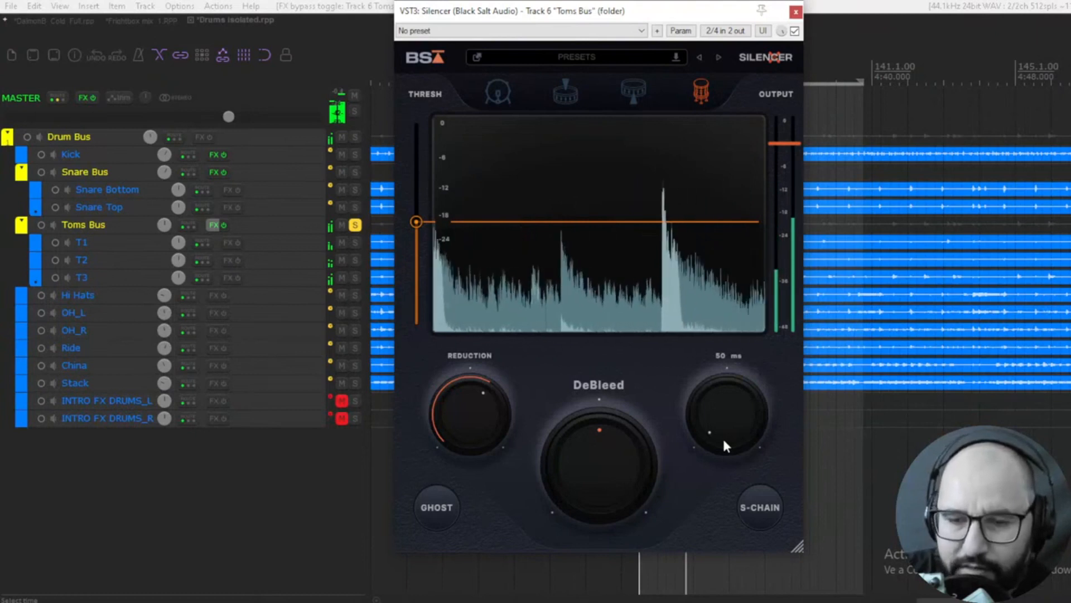
pyautogui.moveTo(722, 436); pyautogui.dragTo(722, 390)
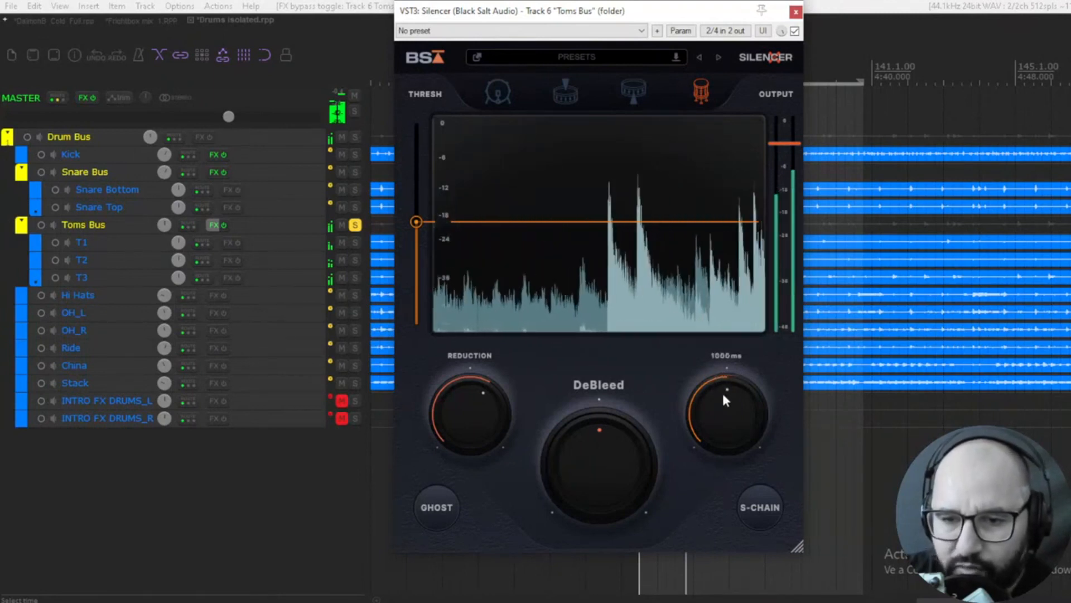
# Return the toms' Reduction to its middle setting, set the threshold to -20.06 dB, and close the plugin window
pyautogui.moveTo(468, 393)
pyautogui.mouseDown()
pyautogui.moveTo(467, 411)
pyautogui.moveTo(468, 375)
pyautogui.moveTo(467, 404)
pyautogui.mouseUp()
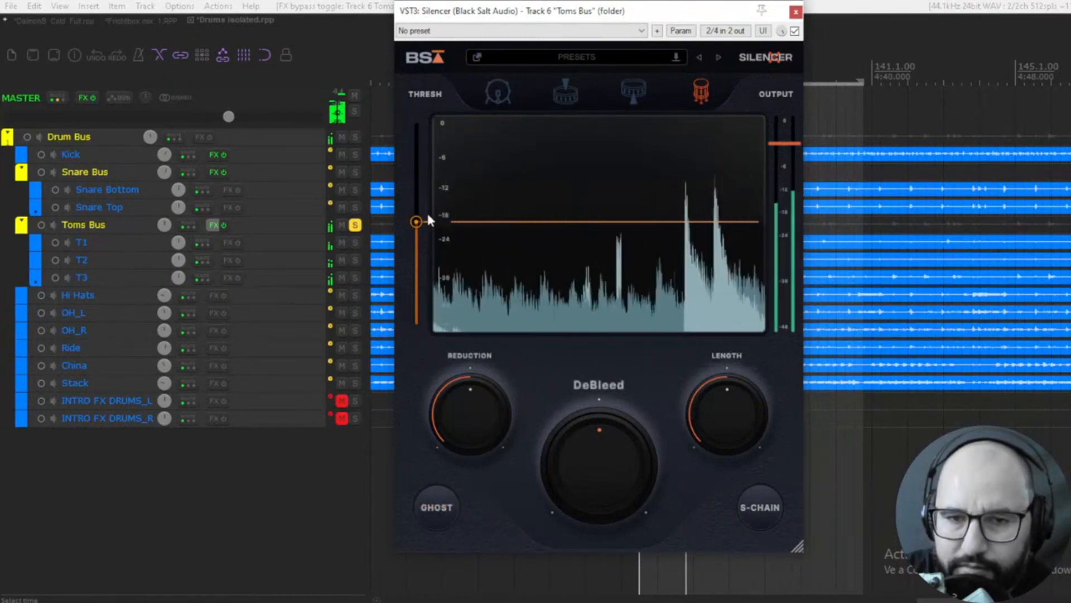
pyautogui.moveTo(427, 222)
pyautogui.moveTo(428, 222); pyautogui.dragTo(428, 225)
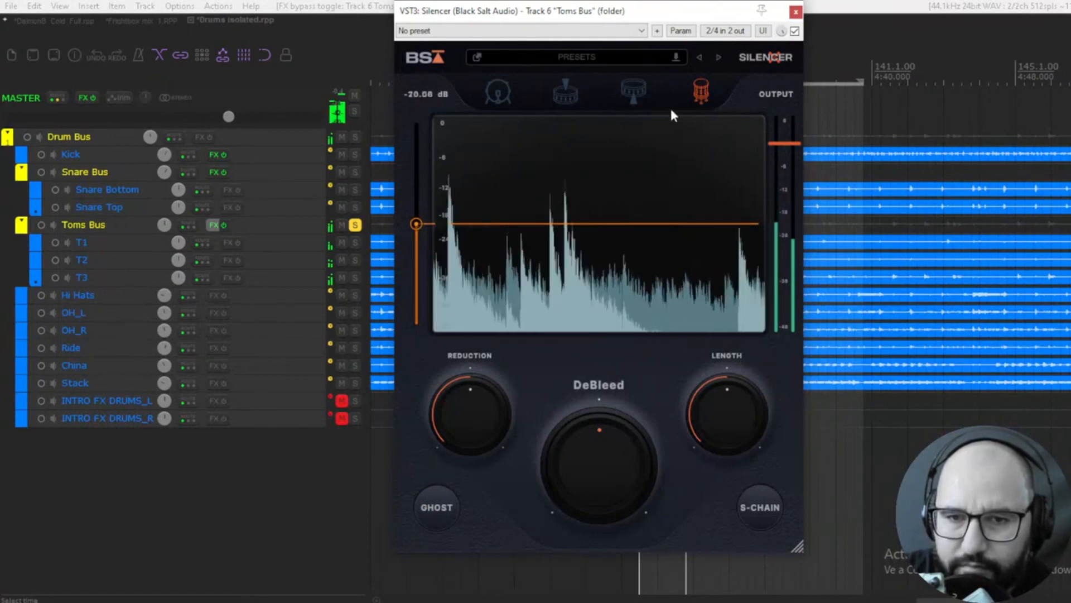
pyautogui.click(796, 12)
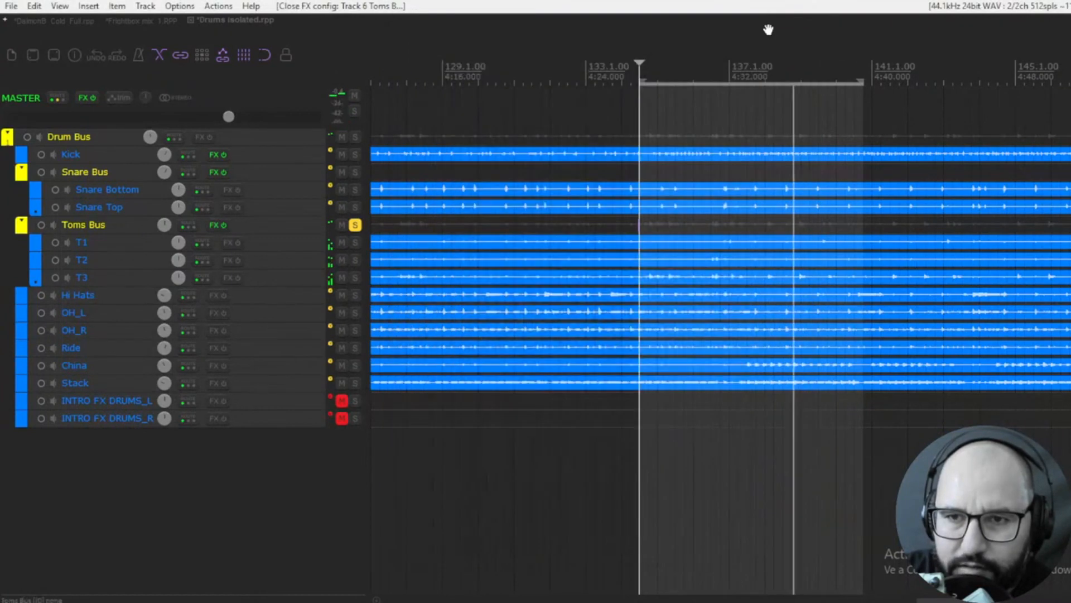
# Unsolo the Toms Bus, play the full kit, and compare it with the kick, snare and toms effects off and on
pyautogui.click(355, 226)
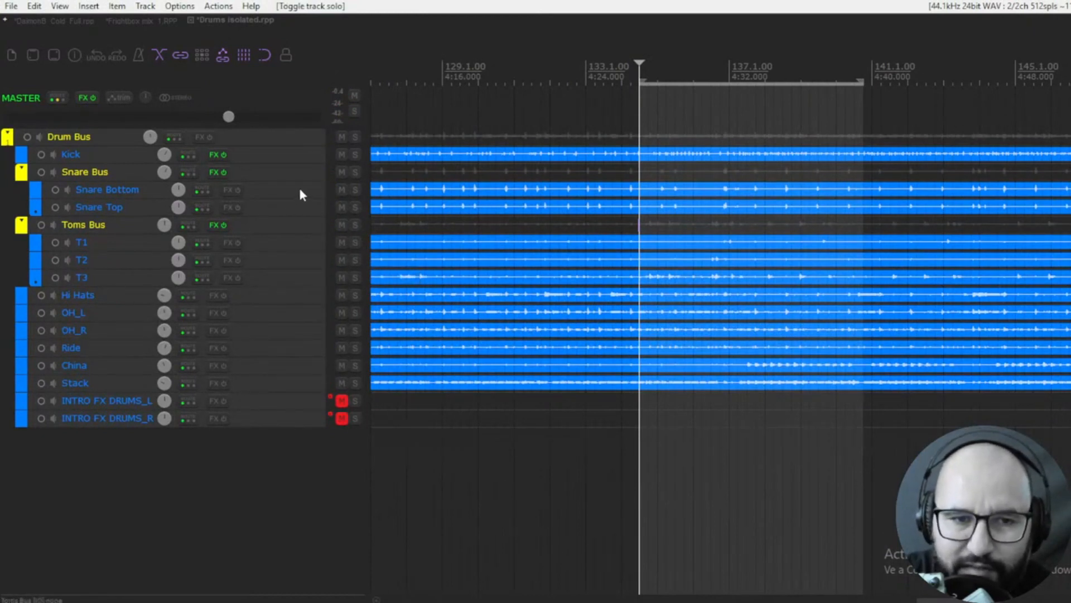
pyautogui.press('space')
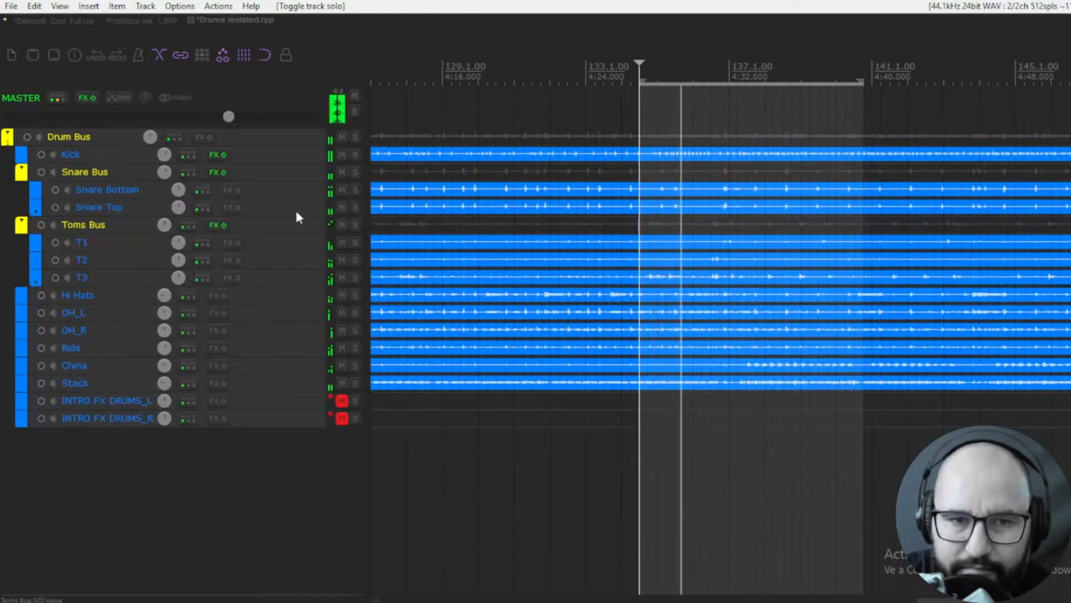
pyautogui.click(224, 226)
pyautogui.click(225, 173)
pyautogui.click(224, 156)
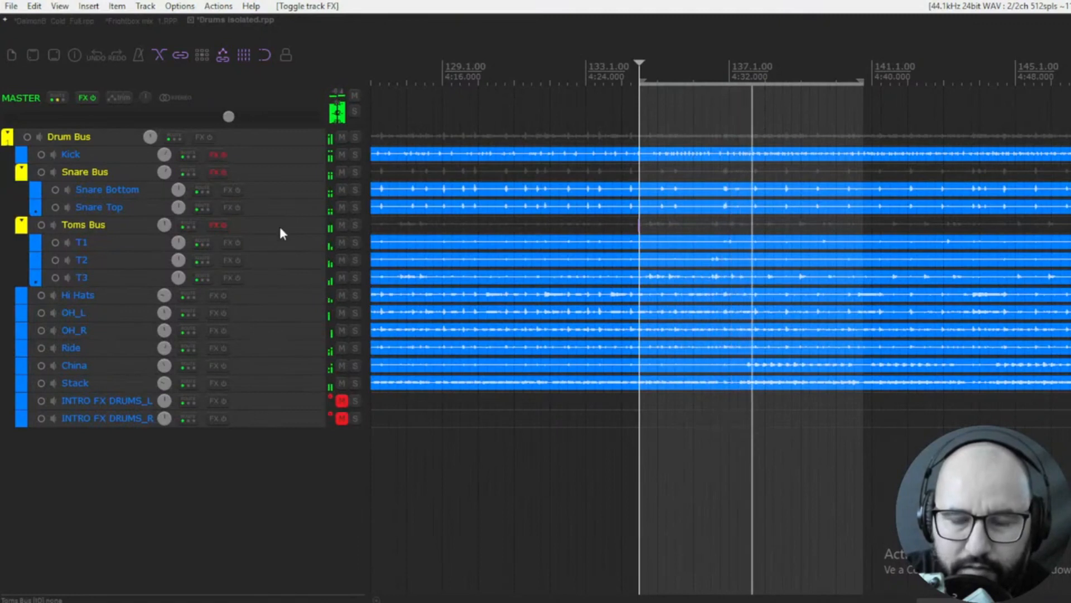
pyautogui.click(223, 172)
pyautogui.click(224, 155)
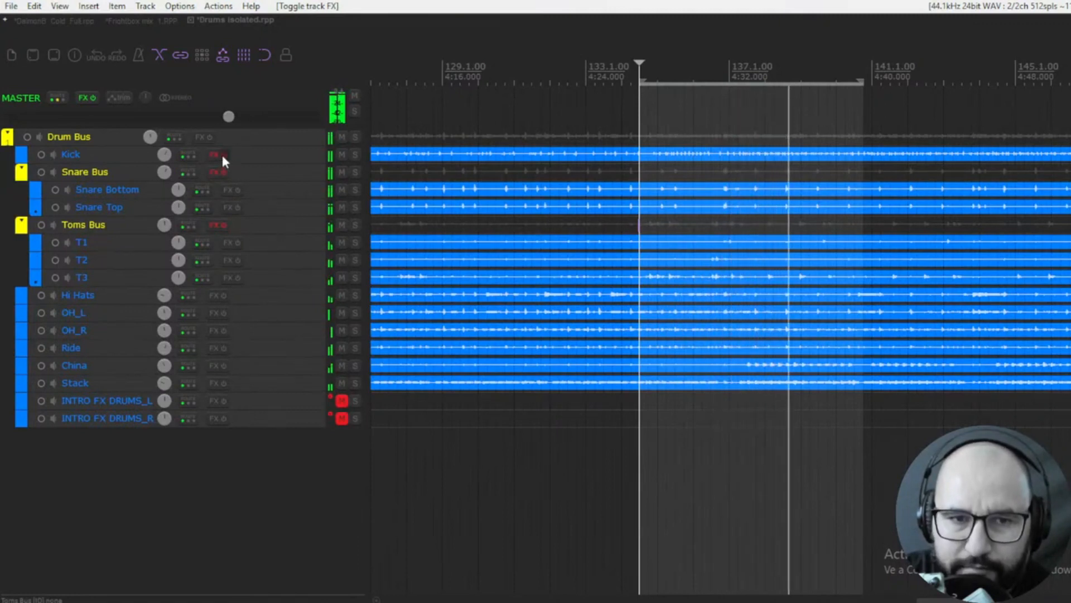
pyautogui.click(223, 225)
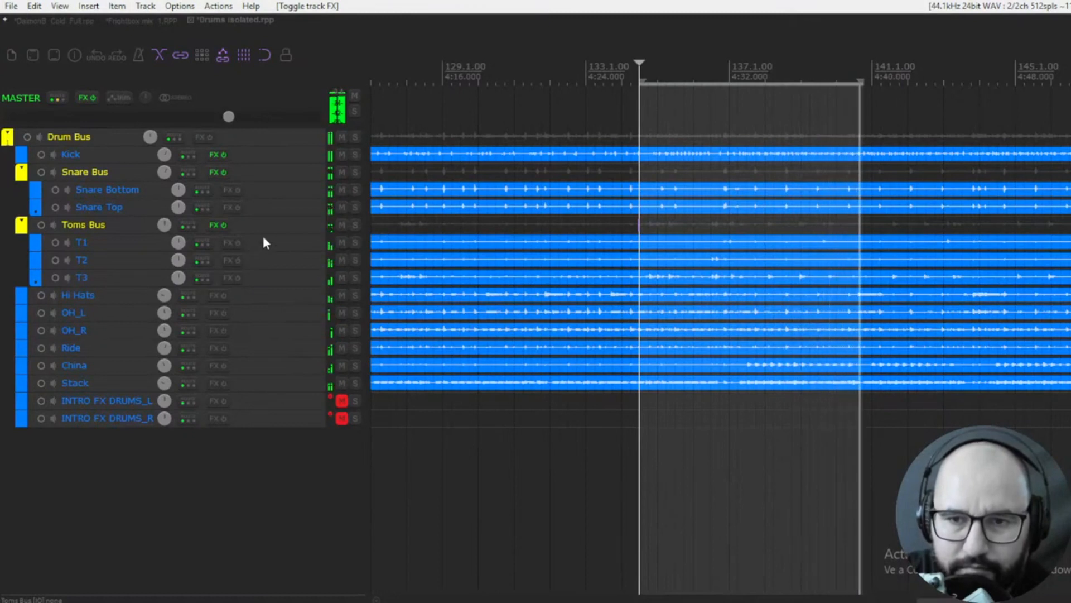
# Repeat the full-kit comparison twice more, switching the toms, snare and kick effects off and back on
pyautogui.click(222, 225)
pyautogui.click(222, 172)
pyautogui.click(218, 155)
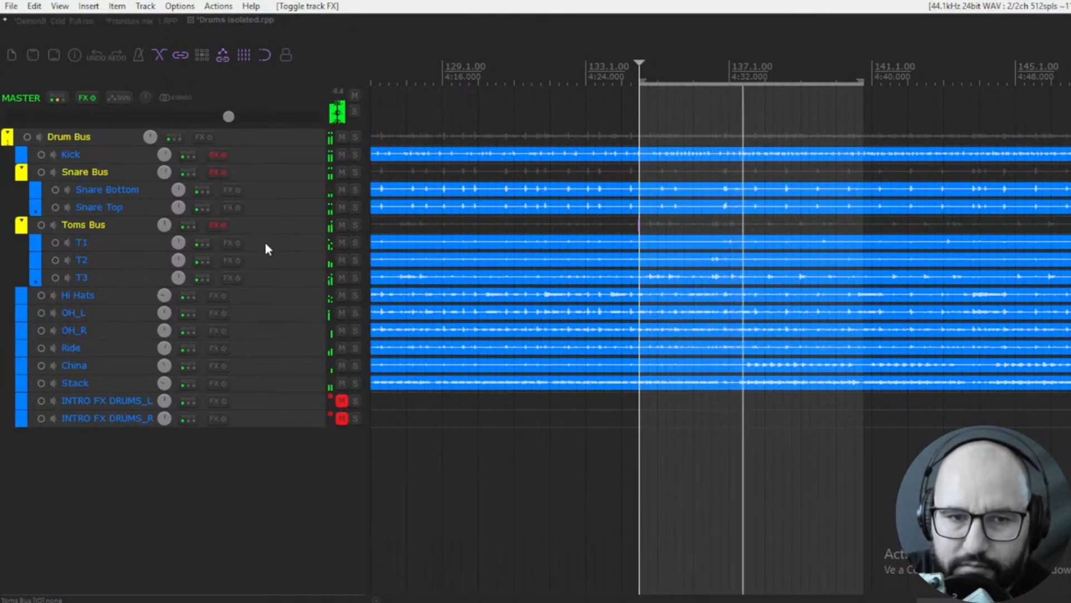
pyautogui.click(222, 225)
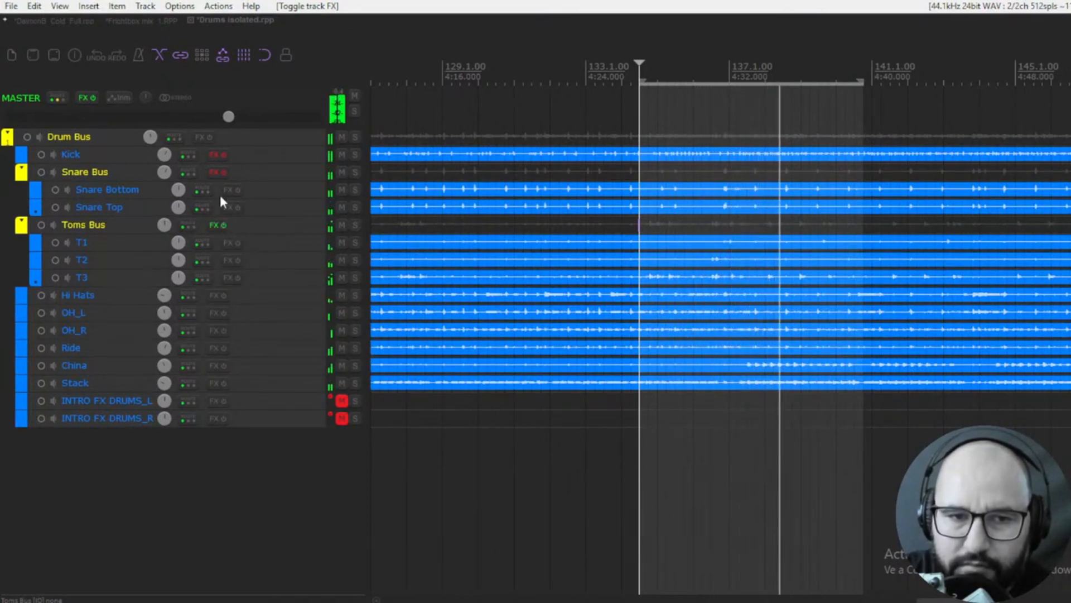
pyautogui.click(222, 172)
pyautogui.click(223, 156)
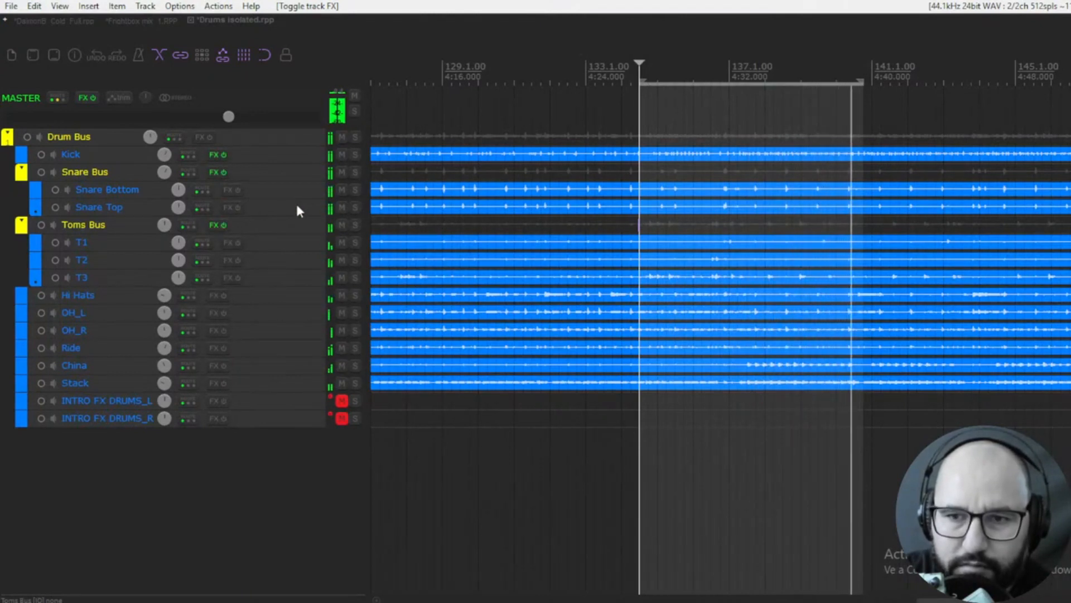
pyautogui.click(223, 156)
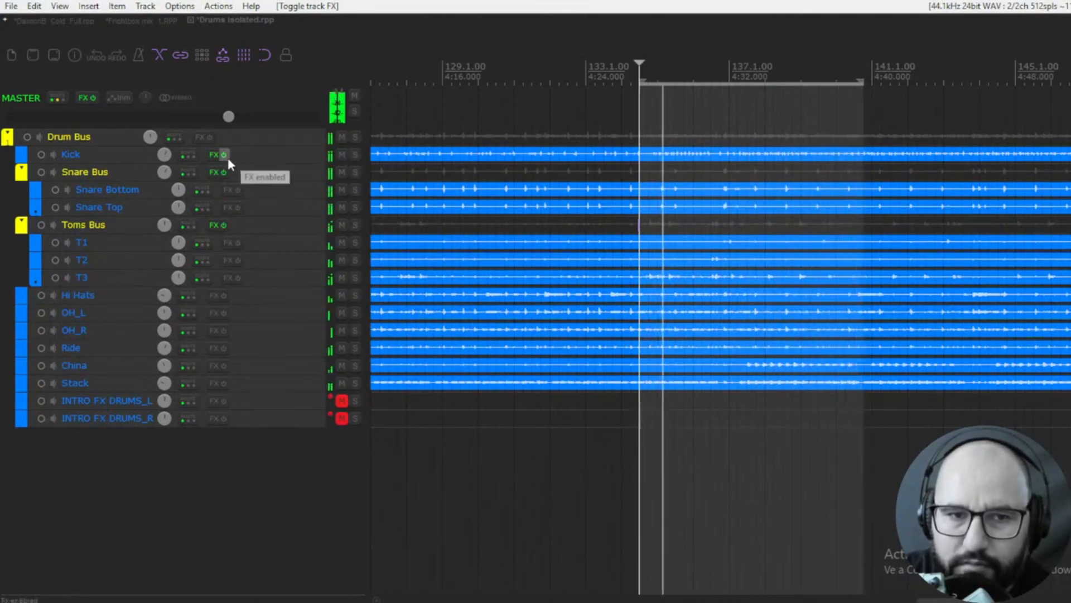
pyautogui.click(222, 172)
pyautogui.click(221, 224)
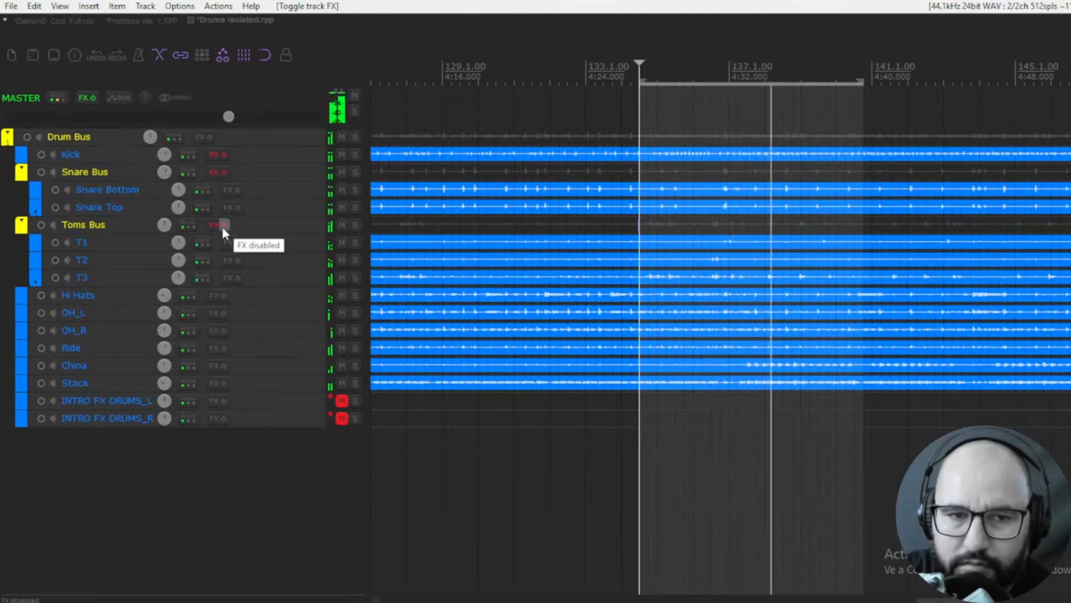
pyautogui.click(222, 225)
pyautogui.click(222, 172)
pyautogui.click(223, 155)
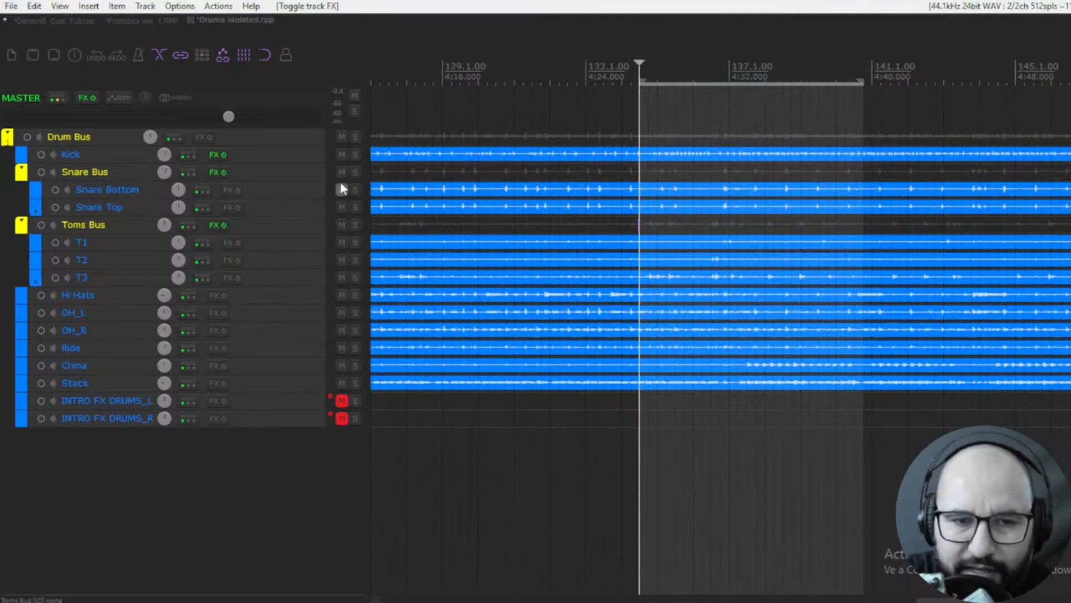
# Solo and play the Snare Bus, add MEqualizer after Silencer in its effects chain, and close the chain window
pyautogui.click(355, 172)
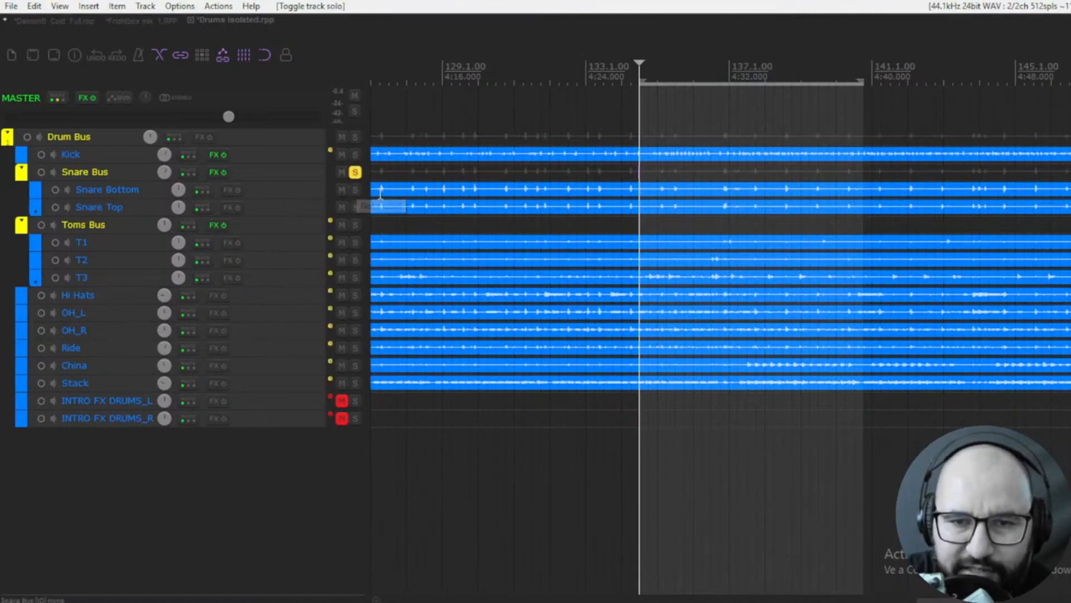
pyautogui.press('space')
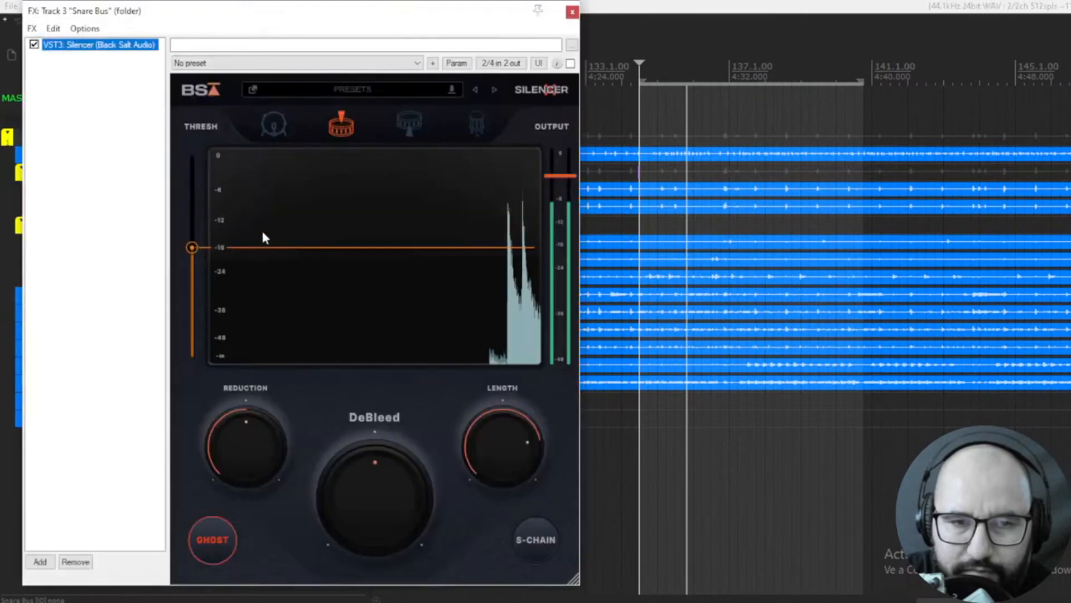
pyautogui.doubleClick(140, 189)
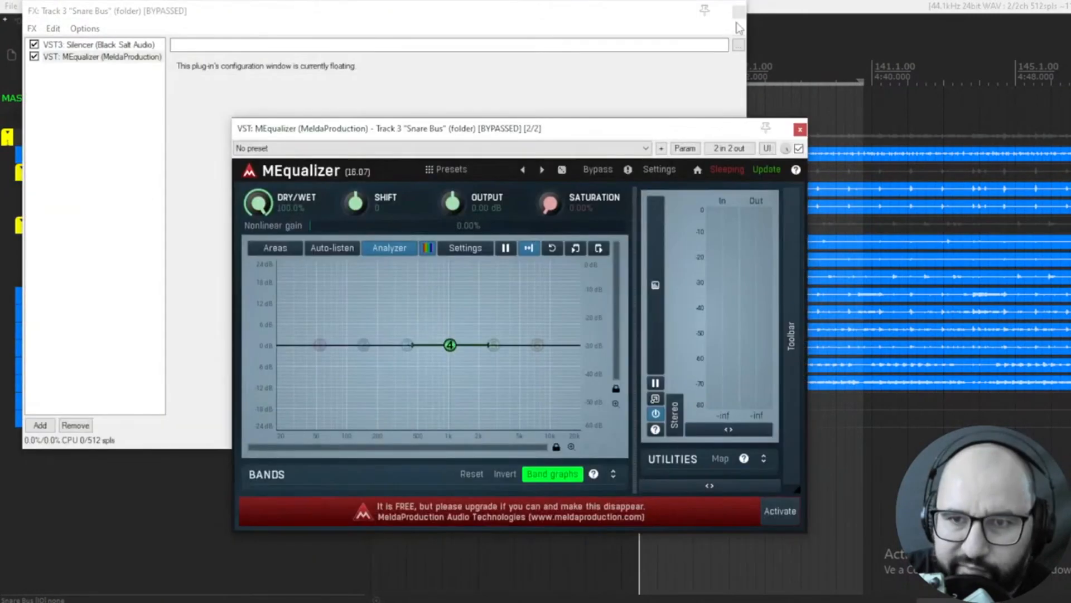
pyautogui.click(572, 11)
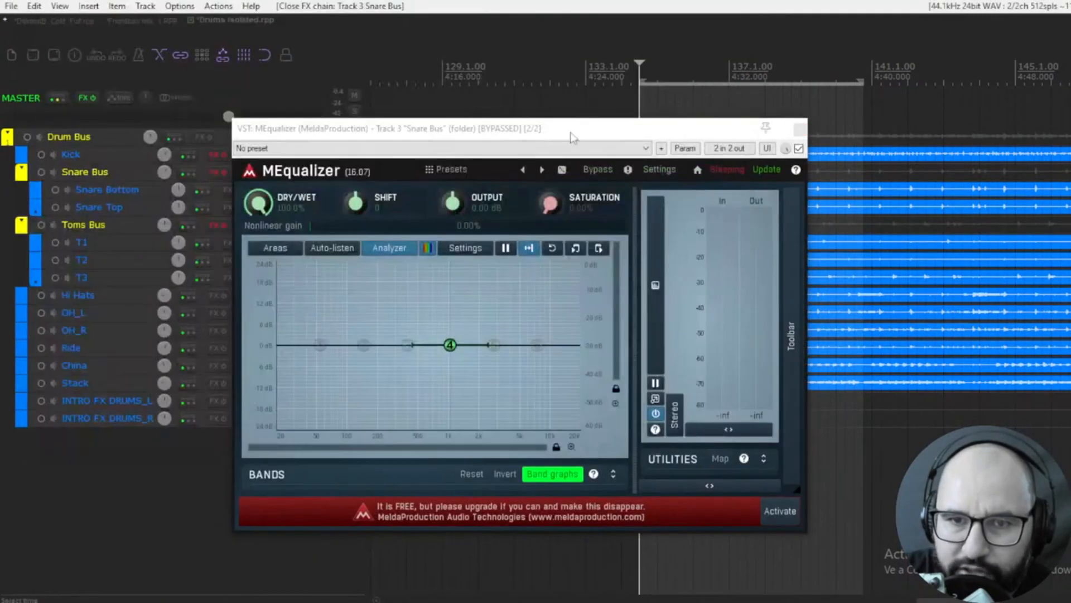
pyautogui.moveTo(553, 138); pyautogui.dragTo(703, 142)
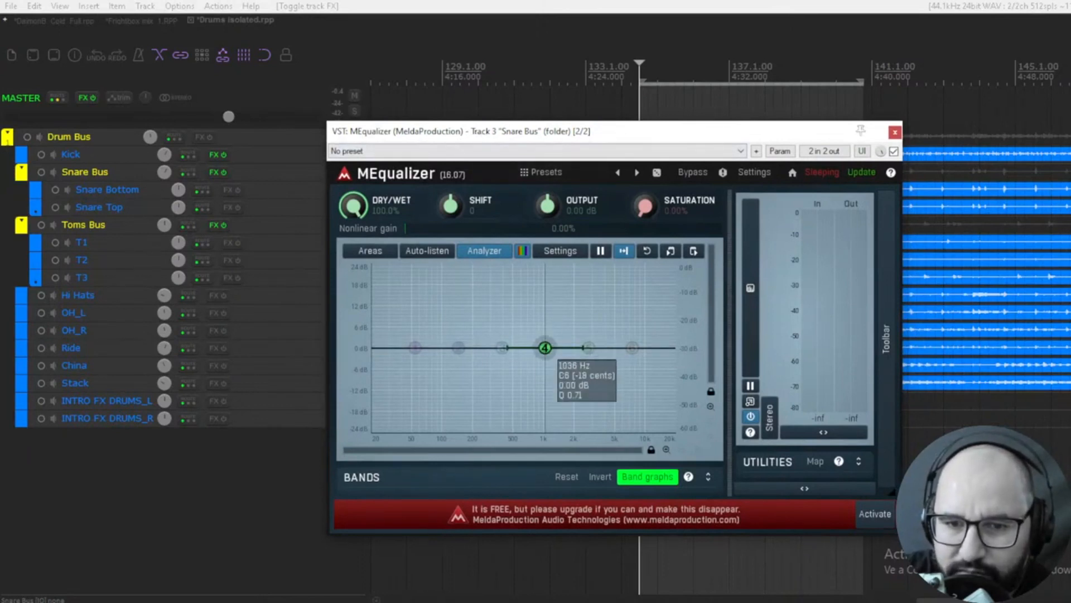
# Boost the snare by about 5.9 dB around 3.2 kHz with MEqualizer's band 4 while listening
pyautogui.moveTo(545, 347); pyautogui.dragTo(588, 324)
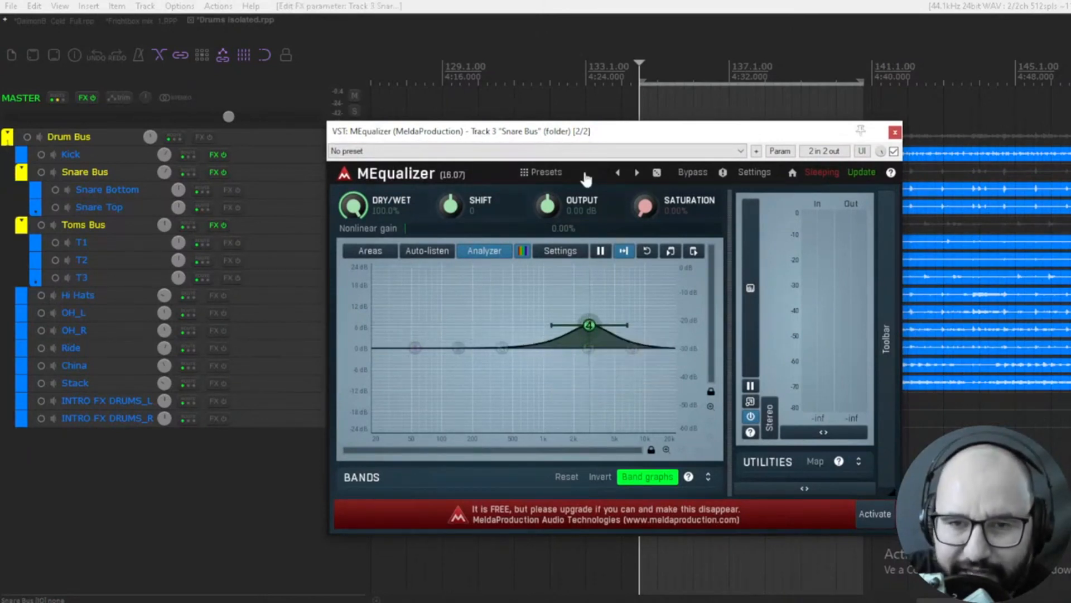
pyautogui.moveTo(611, 132); pyautogui.dragTo(647, 133)
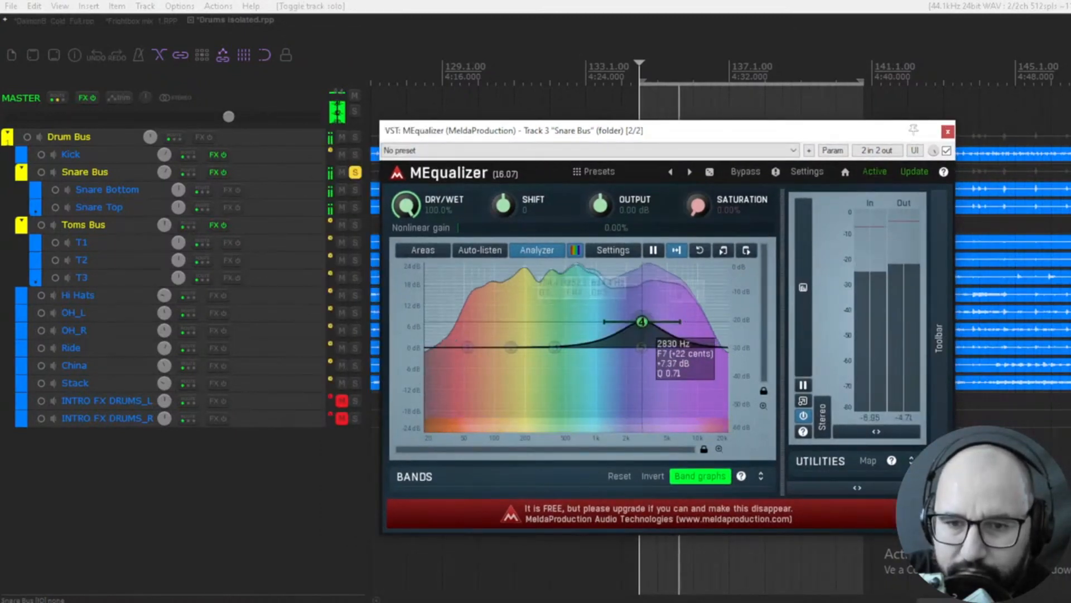
pyautogui.moveTo(639, 320)
pyautogui.mouseDown()
pyautogui.moveTo(652, 319)
pyautogui.moveTo(647, 327)
pyautogui.mouseUp()
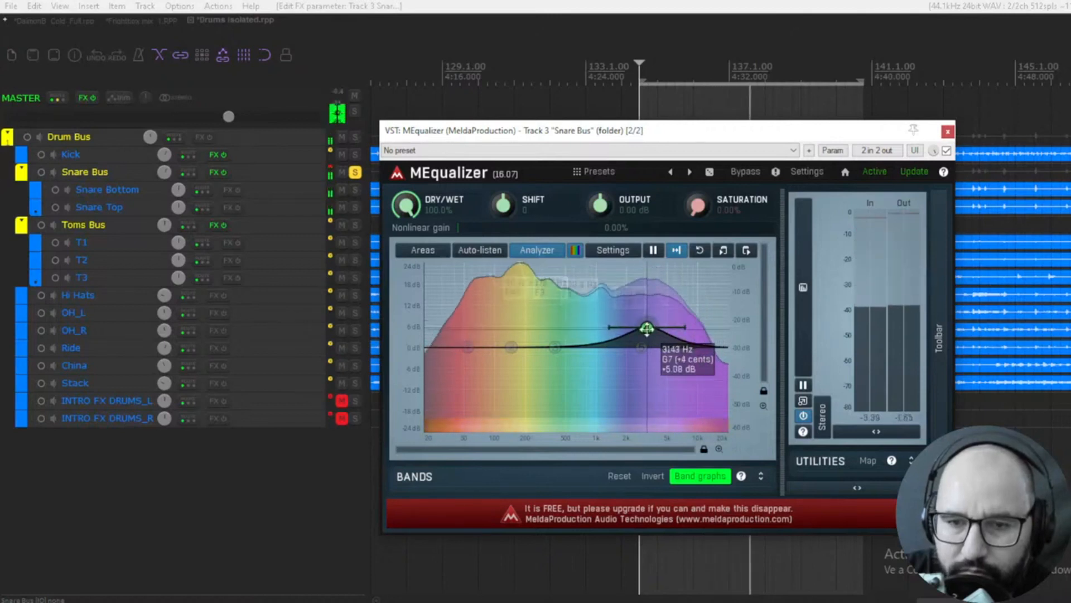
pyautogui.press('space')
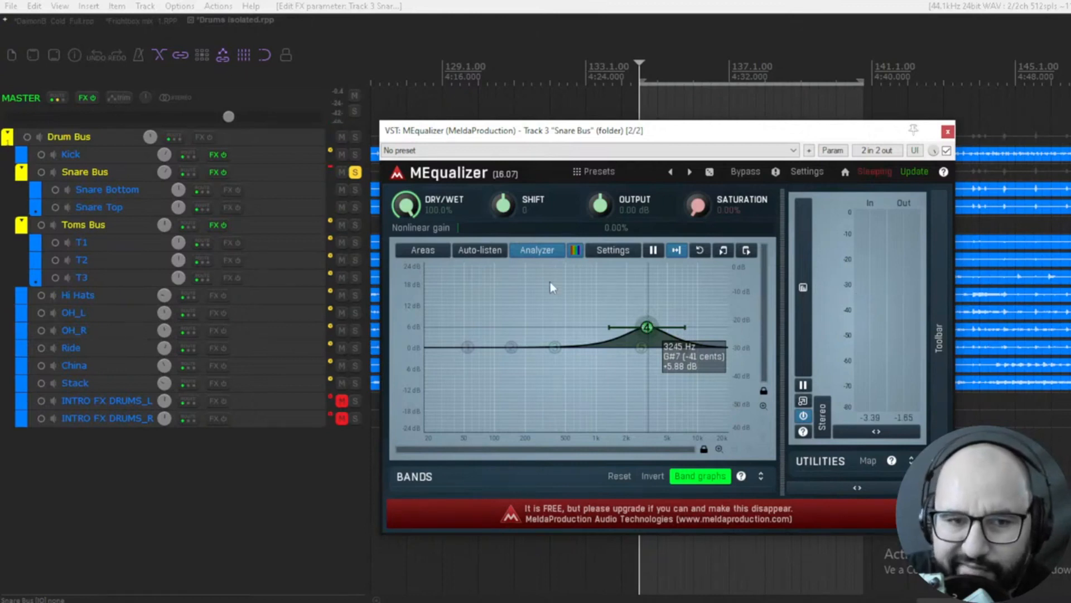
# Resume playback, open the Snare Bus's Silencer, and shorten its Length to about one second
pyautogui.press('space')
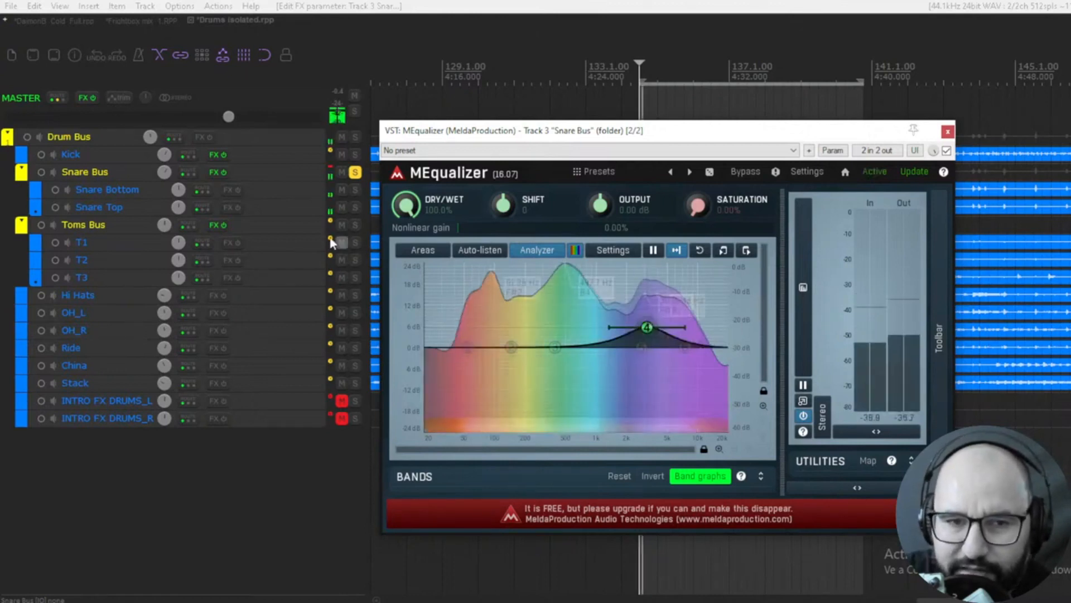
pyautogui.rightClick(214, 172)
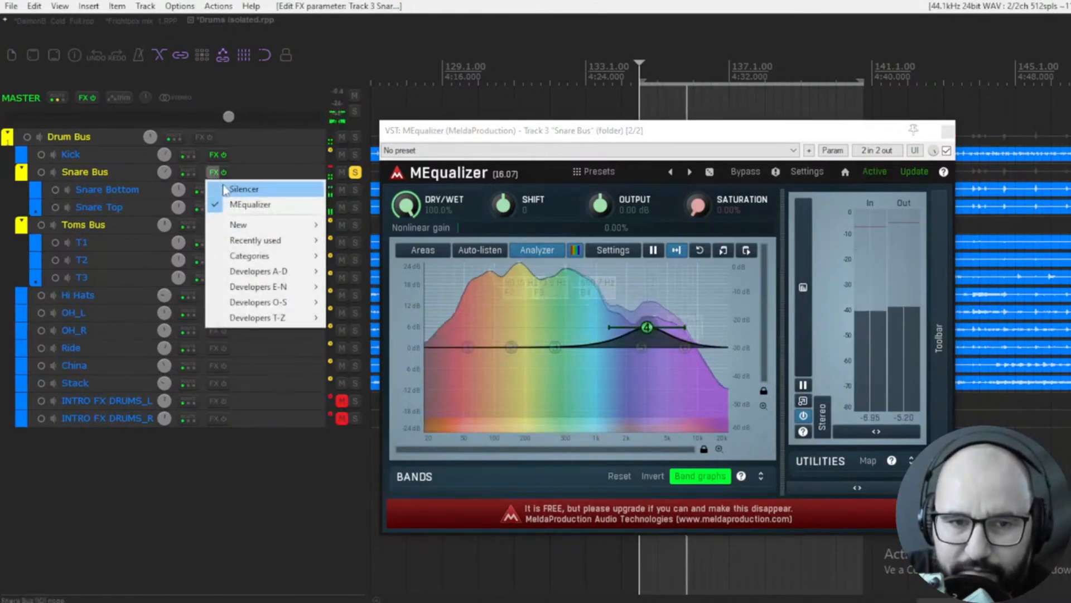
pyautogui.click(408, 288)
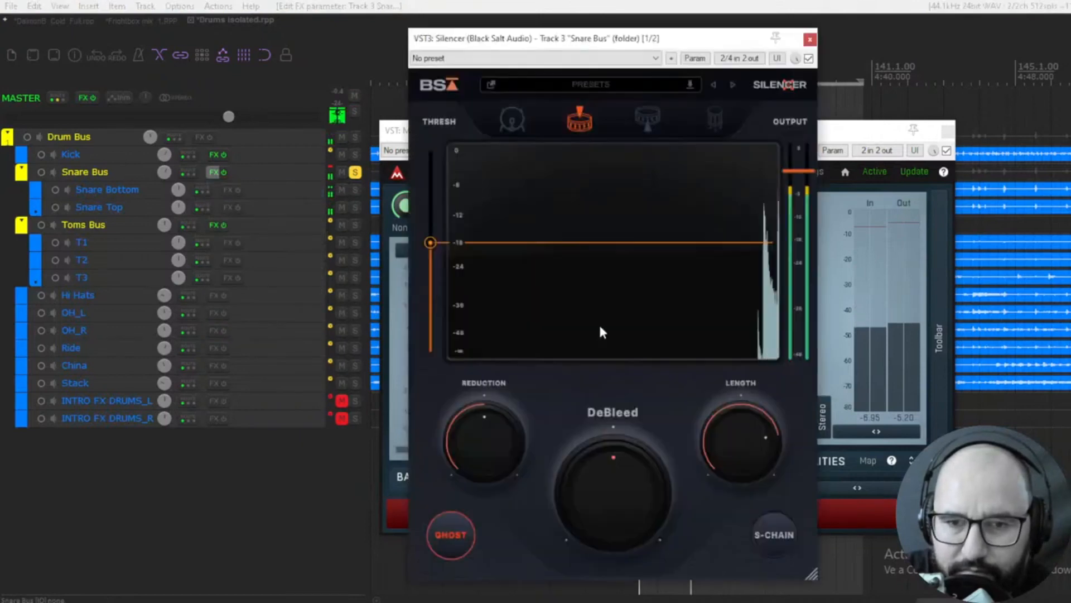
pyautogui.moveTo(721, 436); pyautogui.dragTo(720, 474)
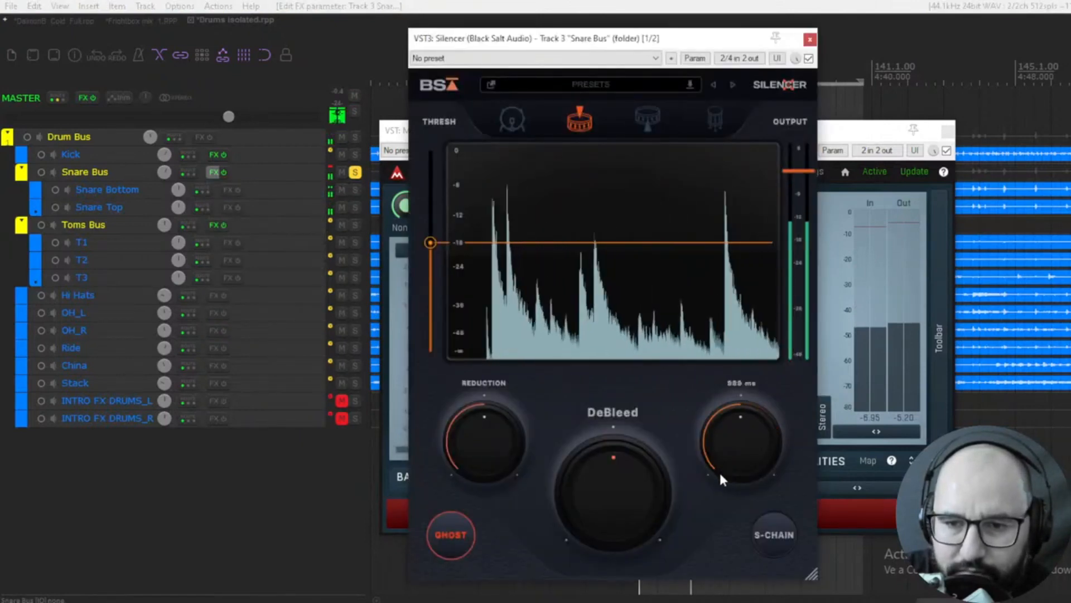